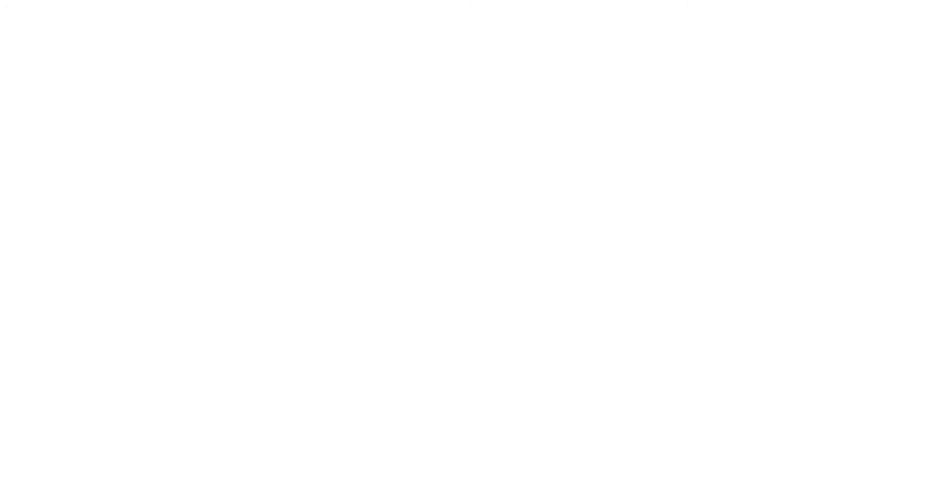
Step: Exit the slide show and browse the Design themes and the Insert shapes gallery
key(Escape)
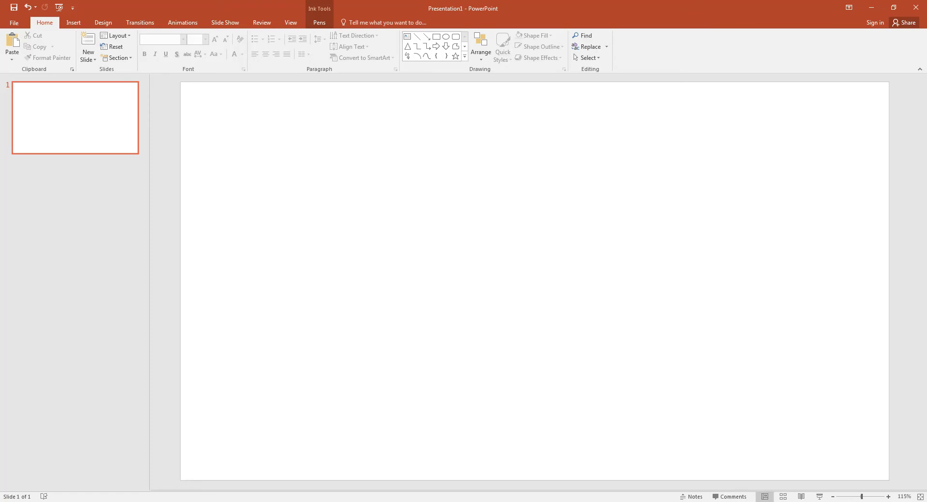
click(102, 22)
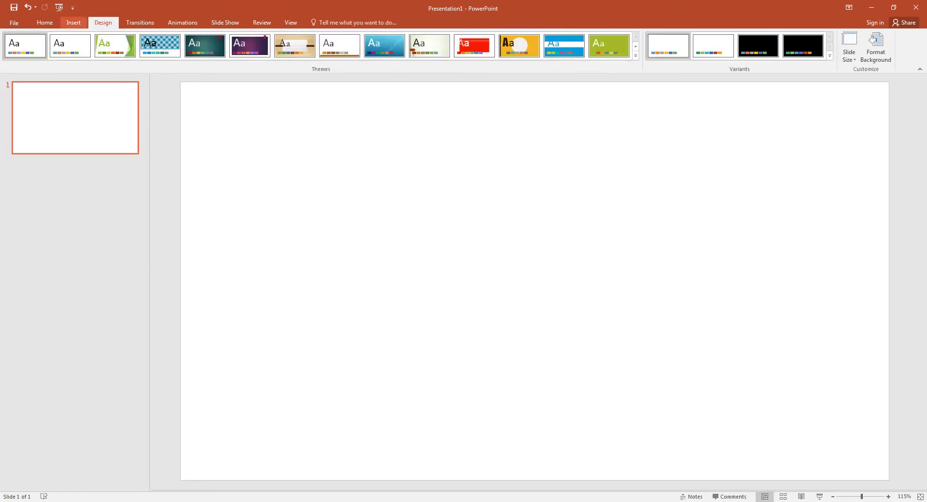
click(73, 22)
click(164, 45)
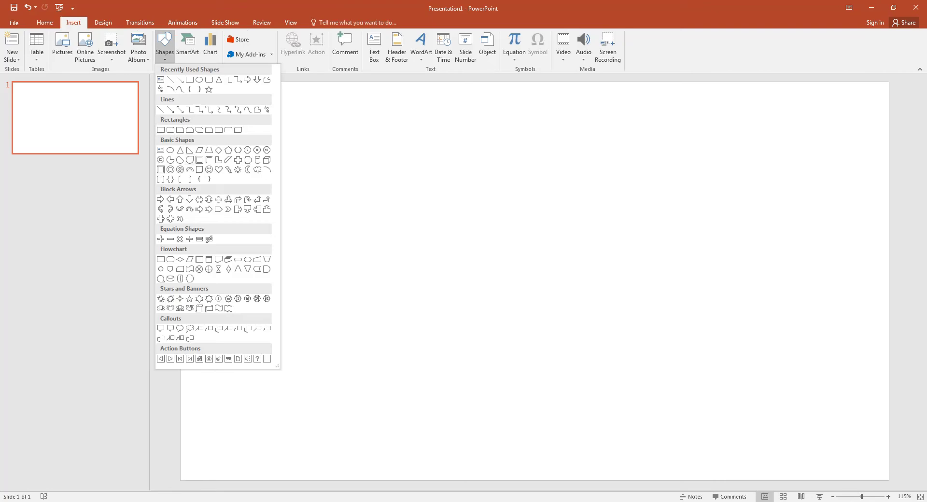
key(Escape)
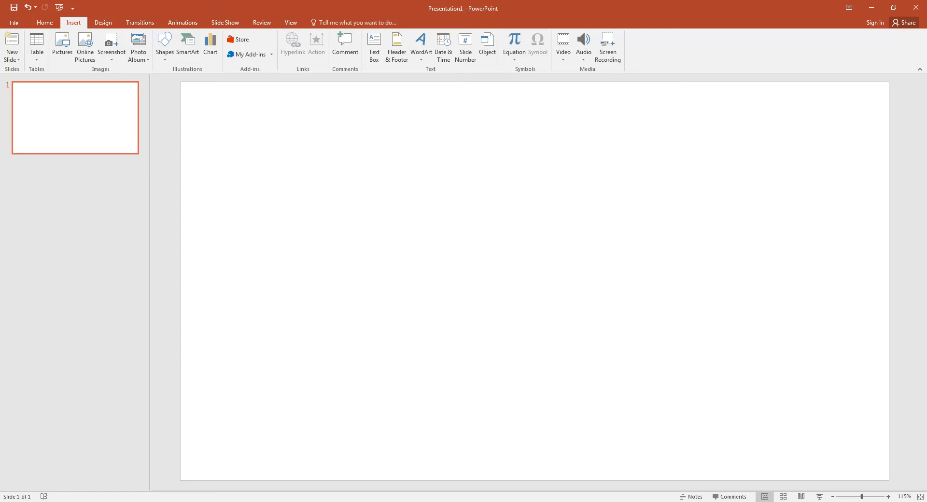
Step: Restart the show from the blank slide with the pointer set to Pen
key(F5)
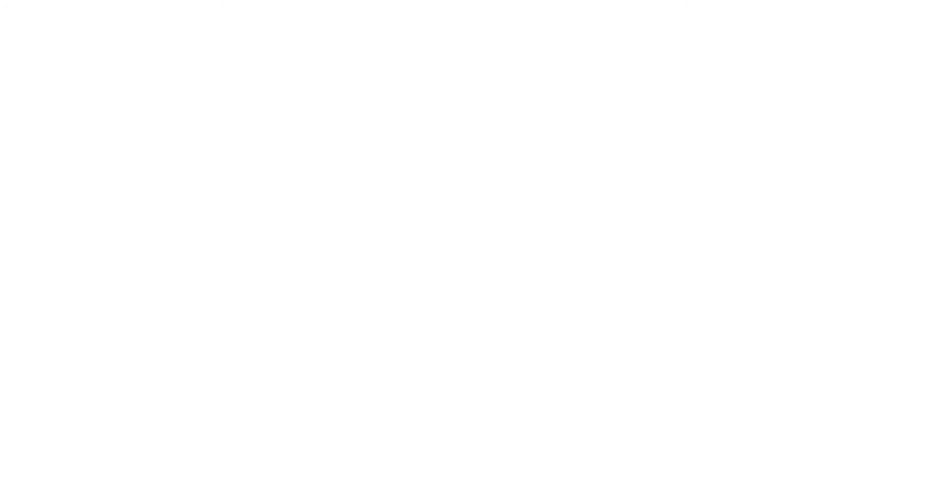
right_click(382, 207)
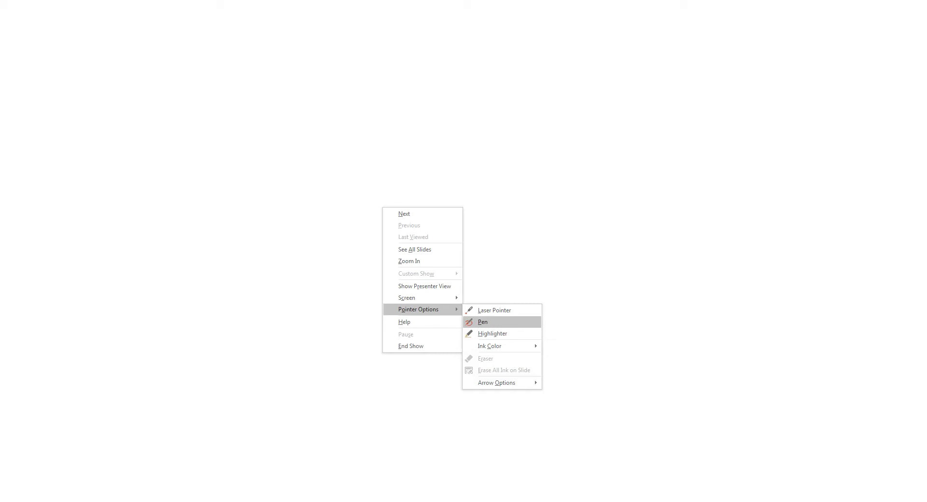
click(482, 322)
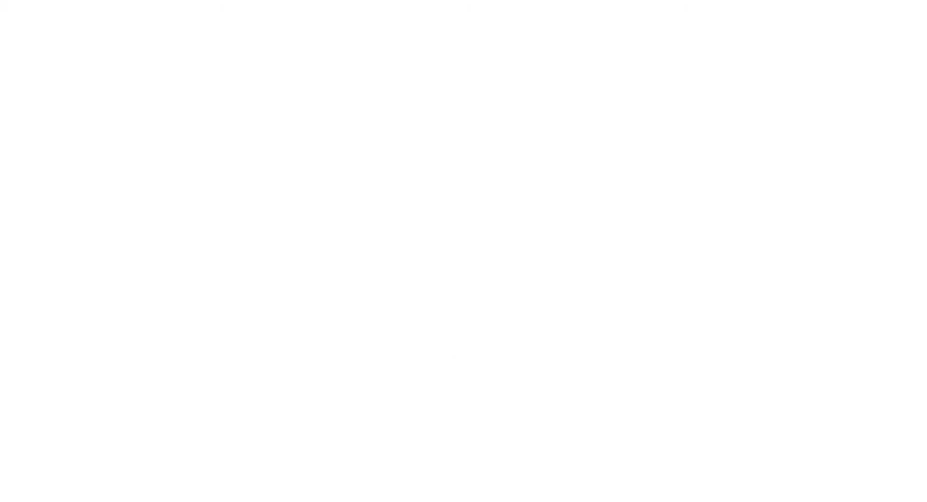
Step: Draw four red looped ink strokes across the middle of the slide
mouse_move(272, 169)
mouse_down()
mouse_move(316, 165)
mouse_move(296, 186)
mouse_move(408, 158)
mouse_move(410, 166)
mouse_up()
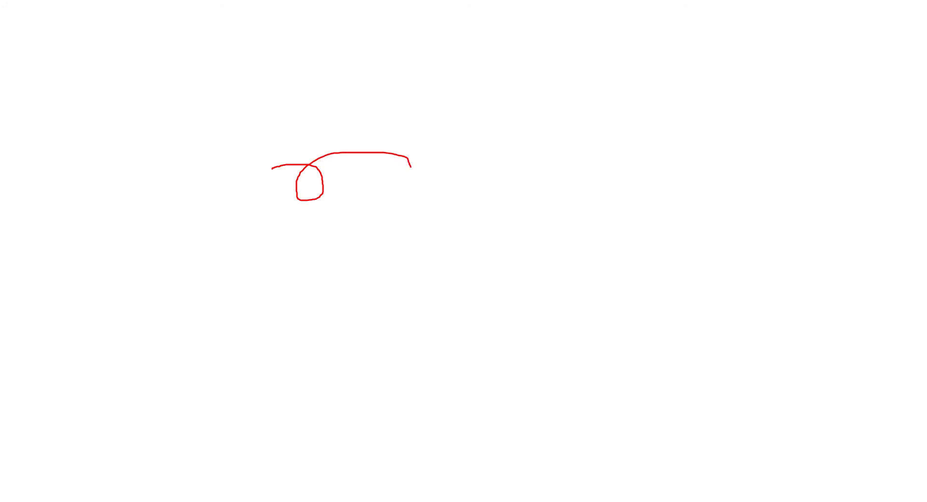
mouse_move(421, 127)
mouse_down()
mouse_move(506, 145)
mouse_move(529, 113)
mouse_up()
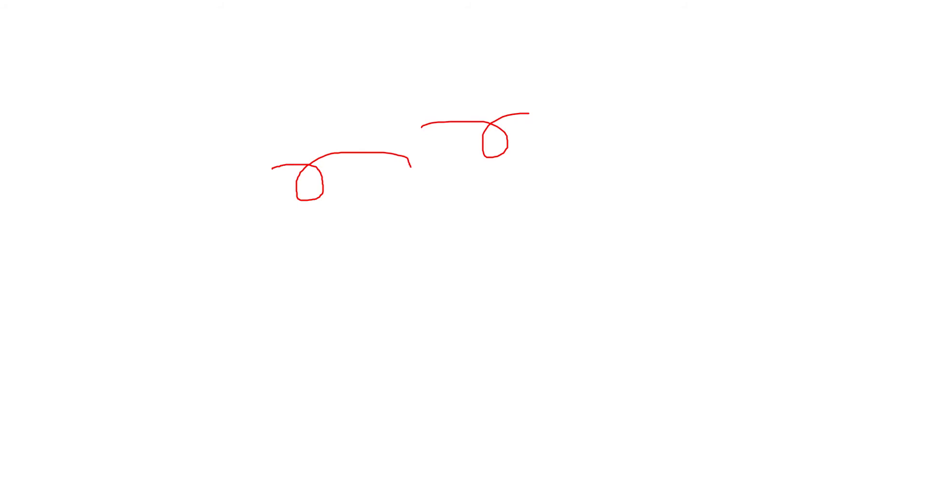
mouse_move(361, 240)
mouse_down()
mouse_move(394, 270)
mouse_move(418, 224)
mouse_up()
drag(550, 226, 606, 202)
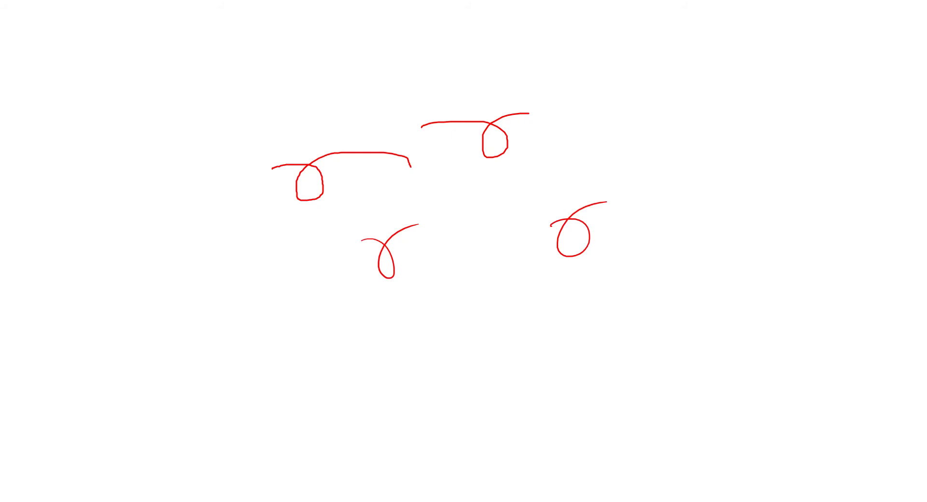
Step: Sketch a red face profile at the upper right with eye, nose, lips and chin
drag(625, 110, 699, 125)
mouse_move(648, 98)
mouse_down()
mouse_move(645, 141)
mouse_move(682, 140)
mouse_move(646, 147)
mouse_up()
drag(639, 116, 642, 145)
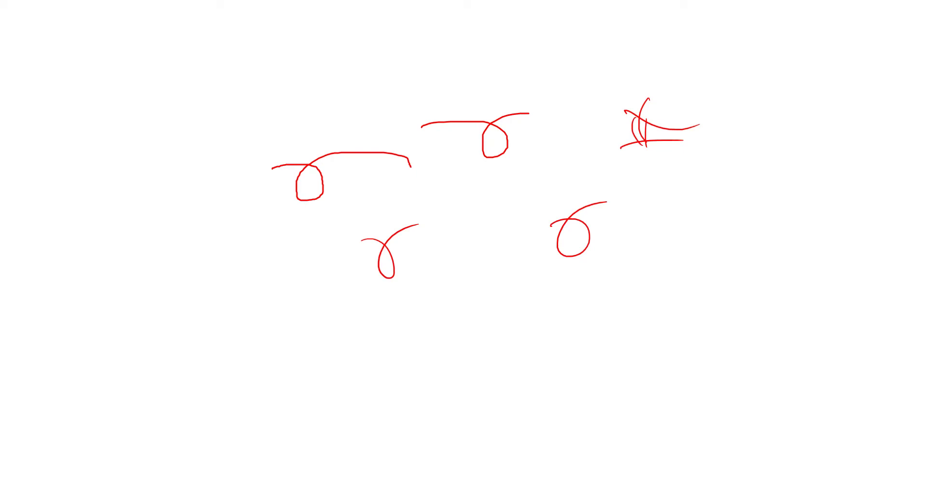
mouse_move(635, 69)
mouse_down()
mouse_move(569, 180)
mouse_move(644, 219)
mouse_move(625, 237)
mouse_move(696, 293)
mouse_up()
mouse_move(635, 274)
mouse_down()
mouse_move(626, 277)
mouse_move(664, 305)
mouse_move(741, 402)
mouse_move(902, 321)
mouse_up()
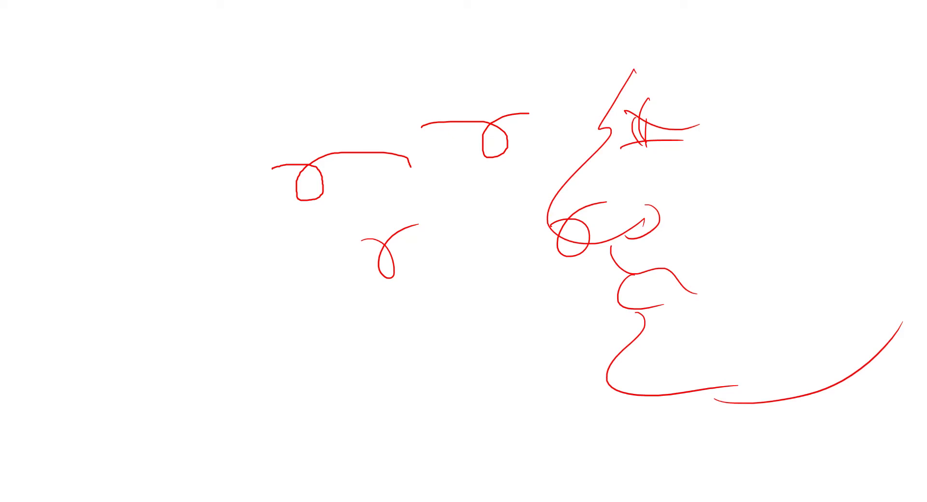
Step: Switch the slide show pointer to the Eraser
right_click(552, 239)
click(535, 251)
right_click(534, 252)
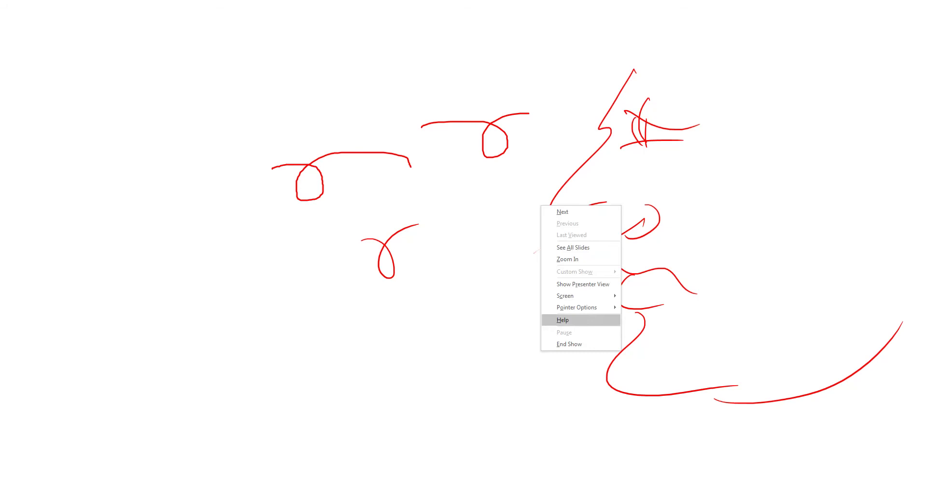
mouse_move(577, 307)
click(644, 357)
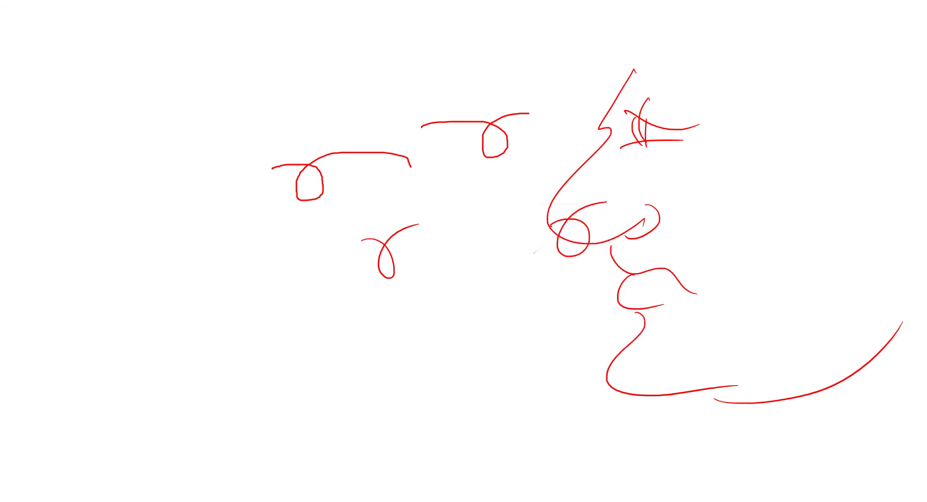
Step: Erase the chin, bottom curve, mouth, lip, curl, nose and right loop strokes
click(618, 357)
click(883, 343)
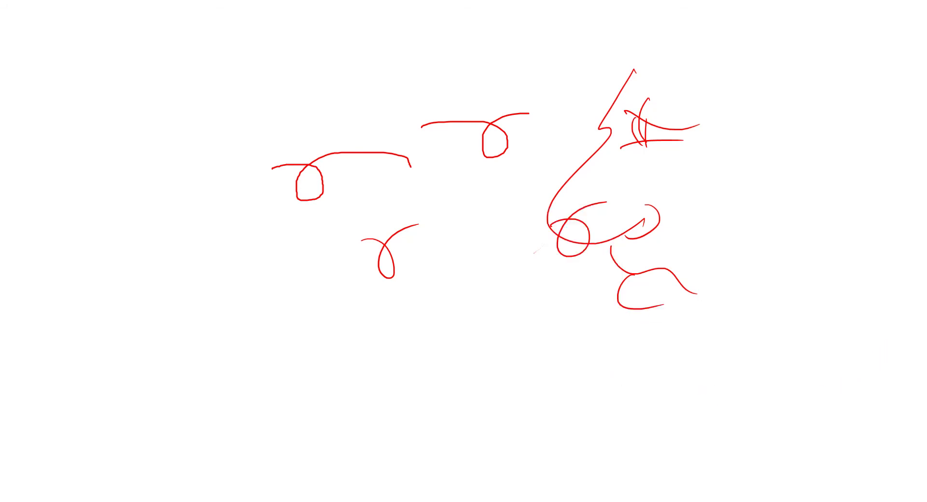
click(617, 292)
click(681, 282)
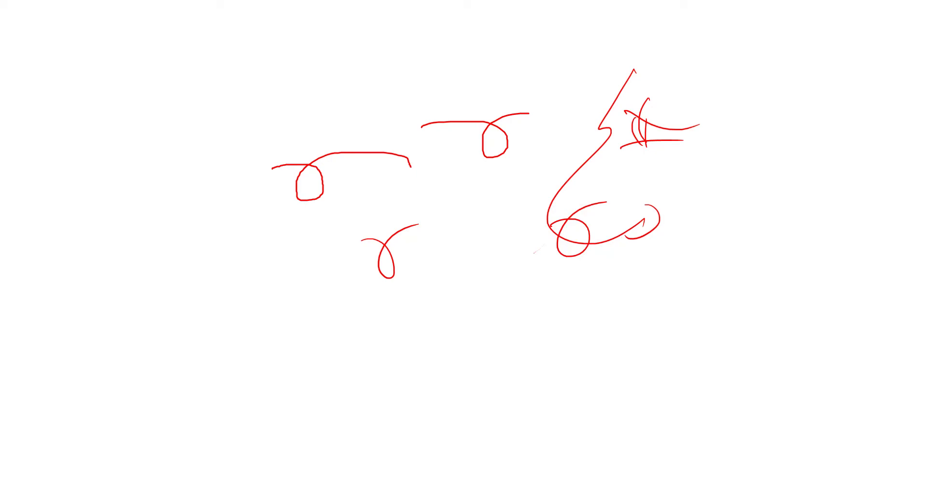
click(657, 220)
click(579, 169)
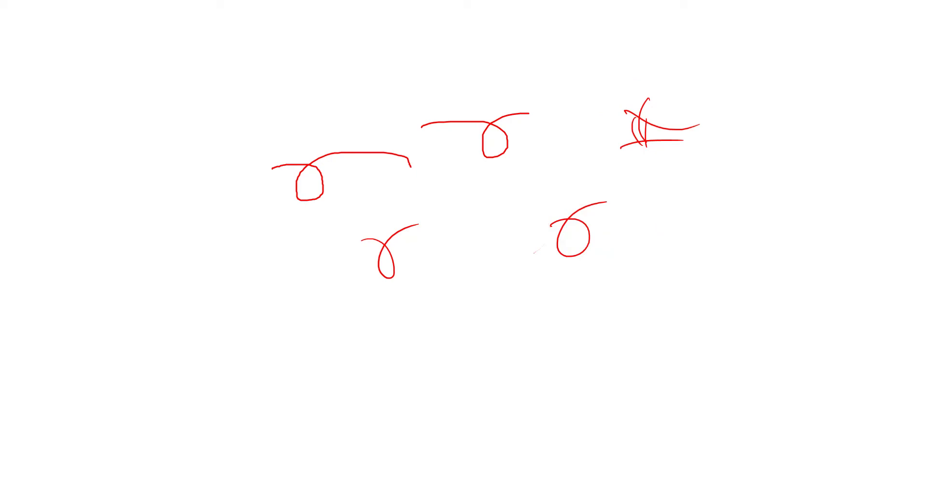
click(536, 249)
Step: Erase the upper-right stroke cluster and the remaining upper and lower loops
click(666, 140)
click(644, 115)
click(633, 128)
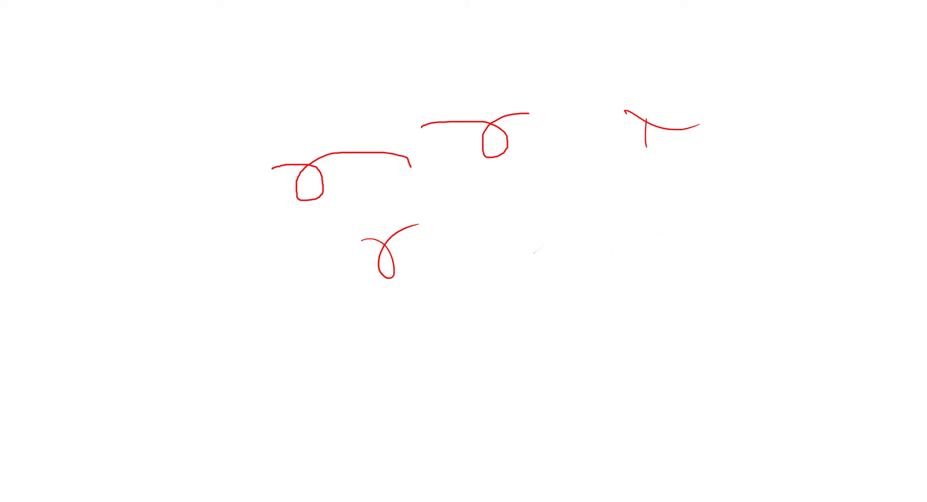
click(675, 129)
click(646, 136)
click(495, 140)
click(386, 255)
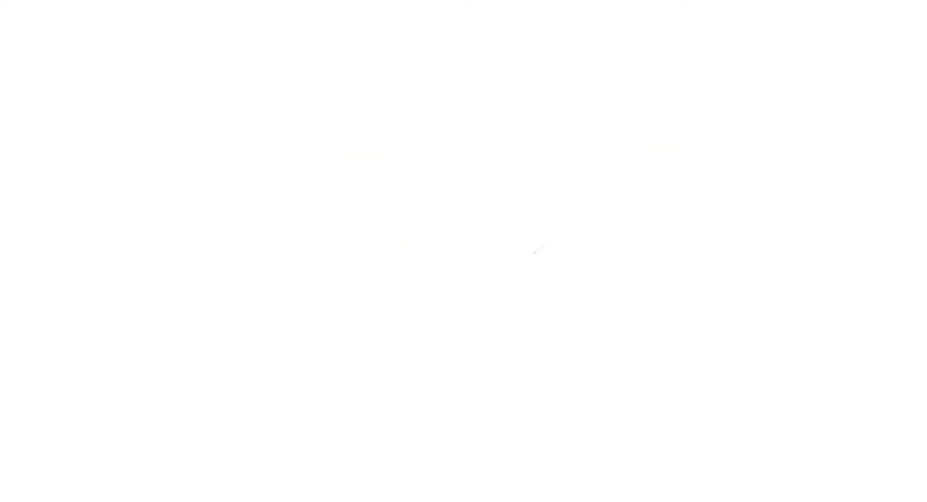
Step: Draw a red double-framed chart with a rising line inside it
right_click(359, 168)
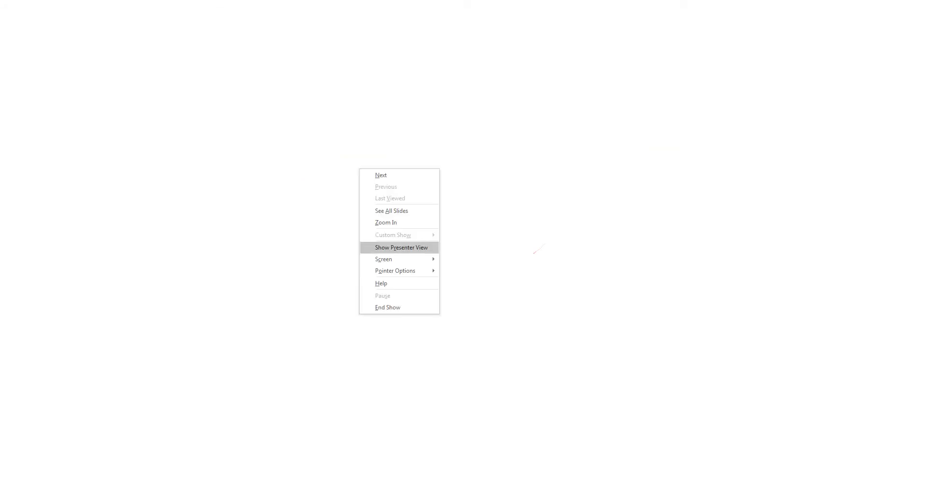
key(Return)
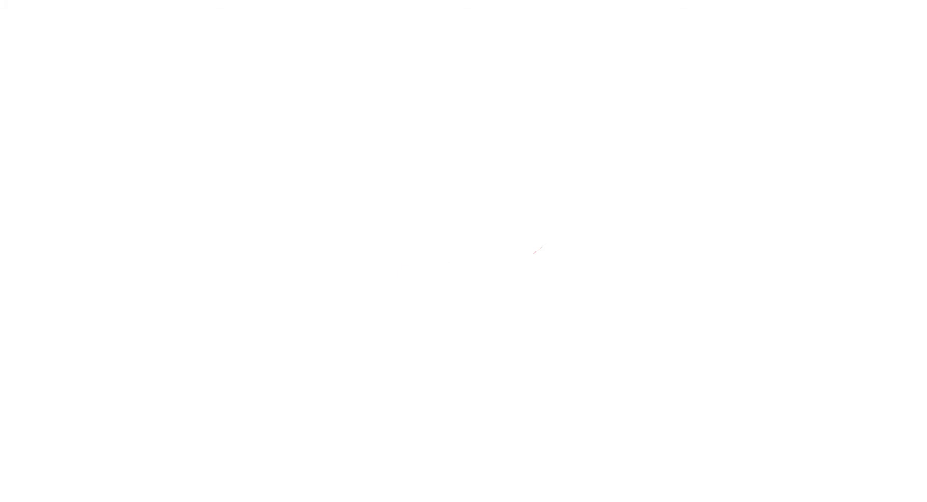
drag(403, 119, 419, 109)
mouse_move(394, 70)
mouse_down()
mouse_move(418, 234)
mouse_move(700, 220)
mouse_move(414, 76)
mouse_move(705, 73)
mouse_up()
drag(728, 66, 724, 217)
mouse_move(398, 217)
mouse_down()
mouse_move(422, 199)
mouse_move(625, 134)
mouse_move(745, 74)
mouse_up()
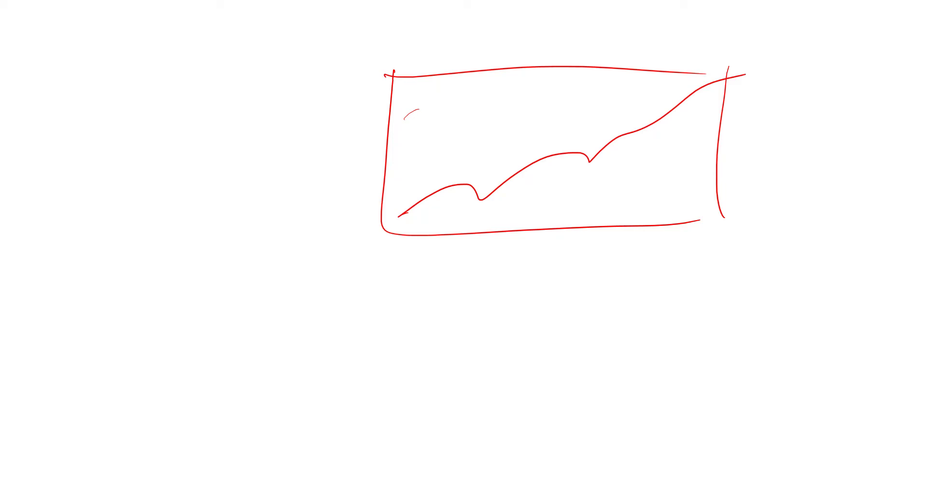
mouse_move(376, 58)
mouse_down()
mouse_move(353, 293)
mouse_move(761, 237)
mouse_up()
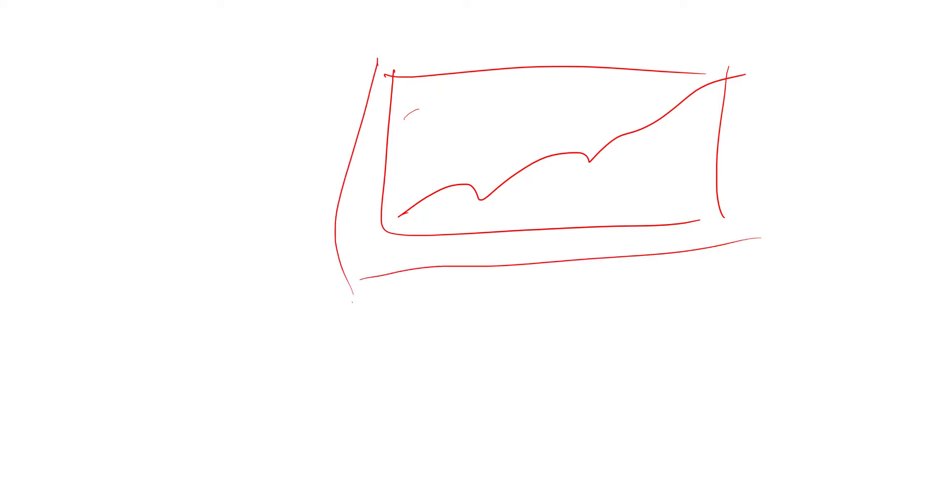
mouse_move(361, 62)
mouse_down()
mouse_move(624, 50)
mouse_move(786, 67)
mouse_move(739, 275)
mouse_up()
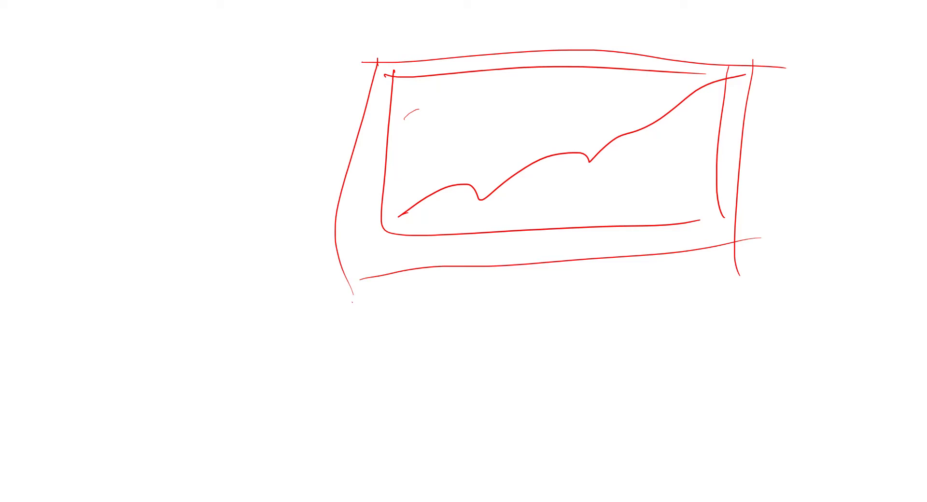
Step: Draw a red stick figure at the left with arms pointing at the chart
drag(163, 109, 174, 108)
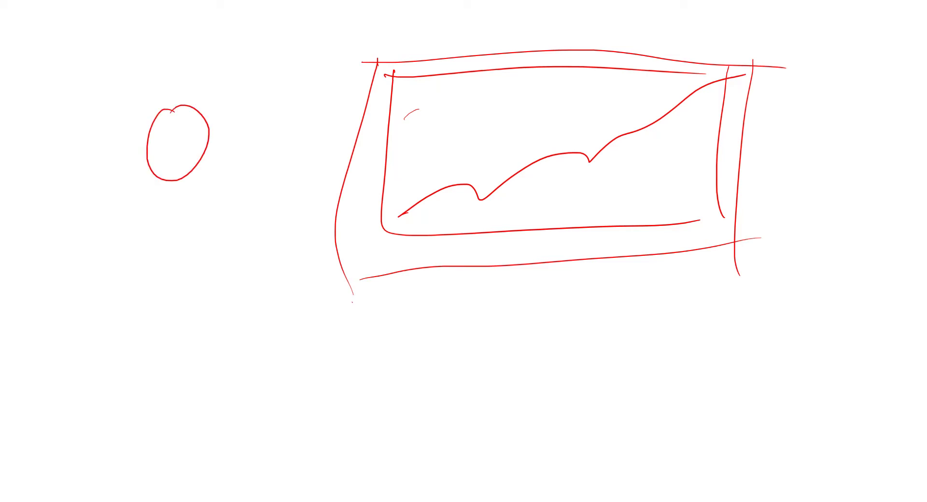
mouse_move(176, 158)
mouse_down()
mouse_move(240, 322)
mouse_move(139, 303)
mouse_move(169, 419)
mouse_up()
drag(231, 323, 242, 416)
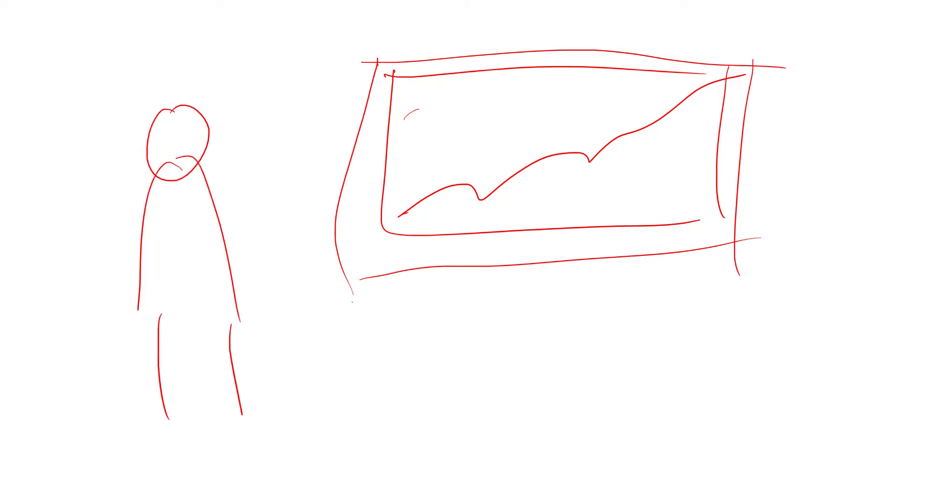
mouse_move(207, 210)
mouse_down()
mouse_move(319, 173)
mouse_move(308, 207)
mouse_up()
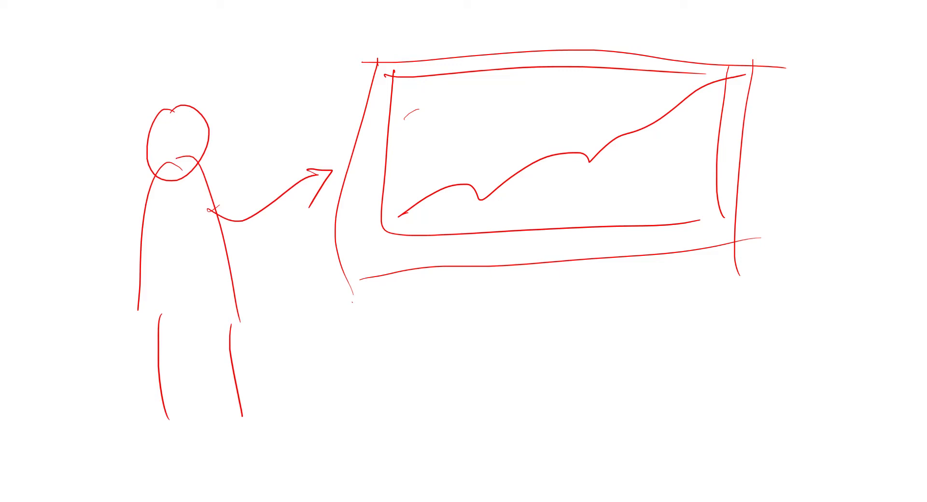
mouse_move(194, 174)
mouse_down()
mouse_move(244, 196)
mouse_move(335, 164)
mouse_move(304, 171)
mouse_move(300, 230)
mouse_up()
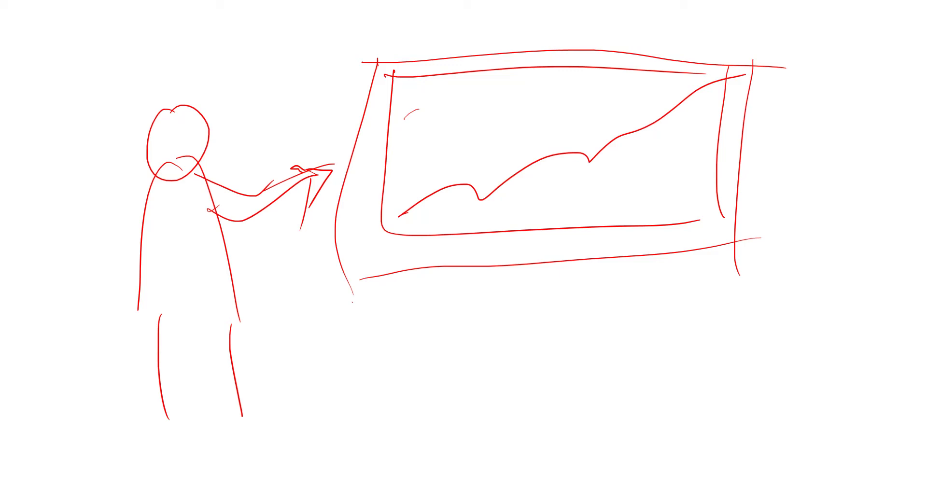
Step: Draw two red lines under the board and a wavy line inside the chart frame
drag(319, 389, 617, 358)
drag(486, 329, 601, 325)
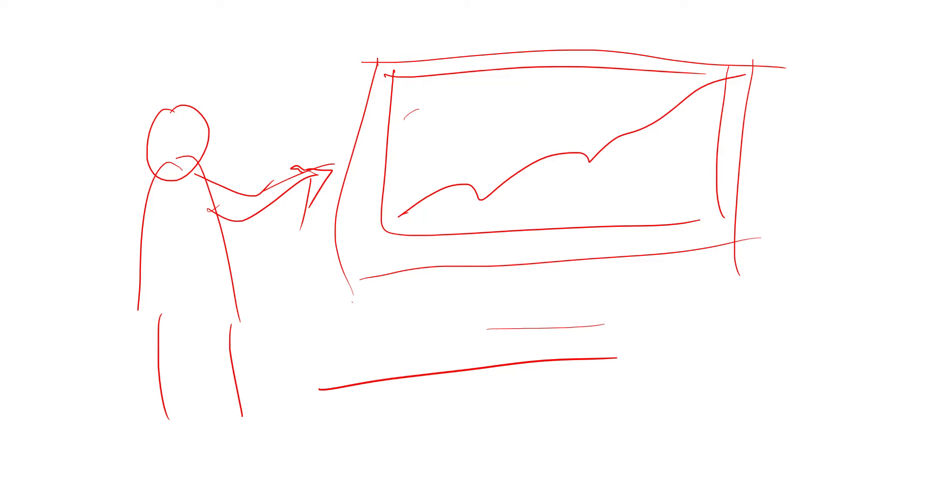
mouse_move(418, 110)
mouse_down()
mouse_move(593, 115)
mouse_move(696, 97)
mouse_up()
drag(703, 100, 783, 99)
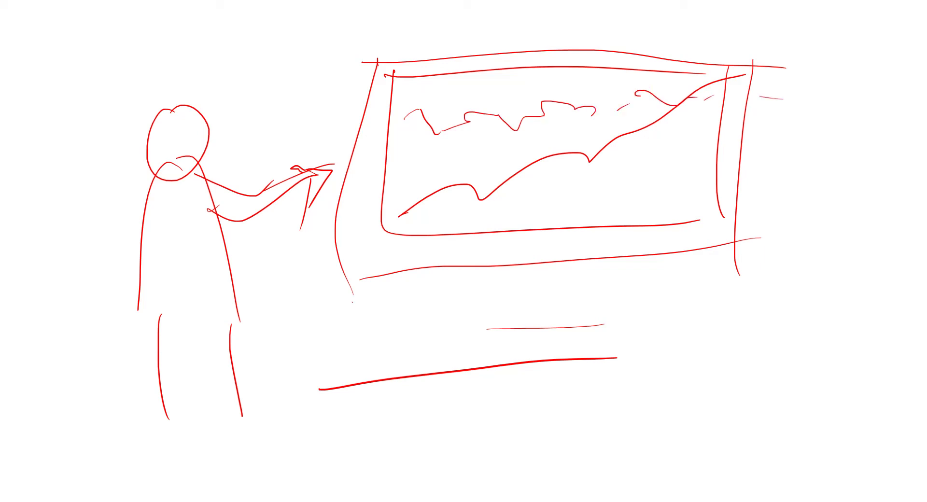
Step: Write 100 above the figure's head, a line into the frame, and labels 10 and 20
mouse_move(219, 73)
mouse_down()
mouse_move(224, 114)
mouse_move(248, 110)
mouse_move(213, 91)
mouse_up()
drag(266, 68, 302, 107)
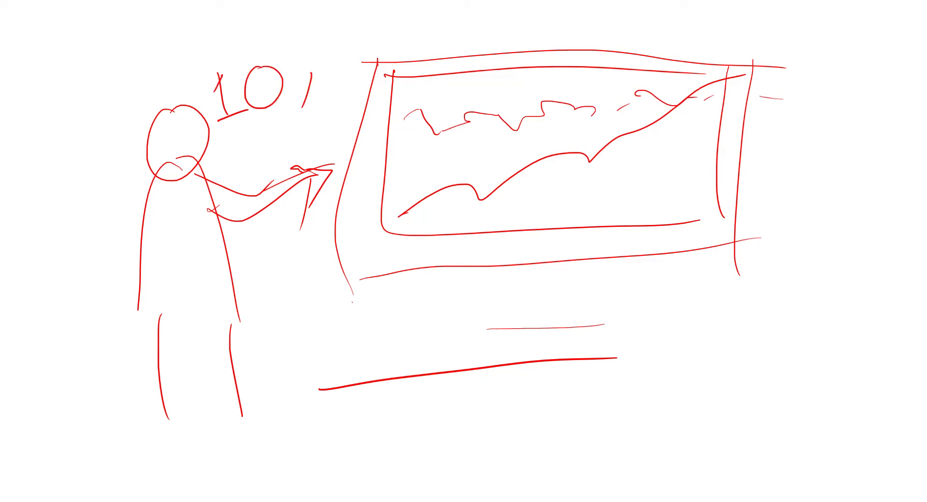
drag(297, 67, 295, 68)
drag(241, 139, 433, 108)
mouse_move(675, 296)
mouse_down()
mouse_move(677, 319)
mouse_move(686, 288)
mouse_up()
drag(673, 339, 699, 355)
drag(710, 337, 708, 337)
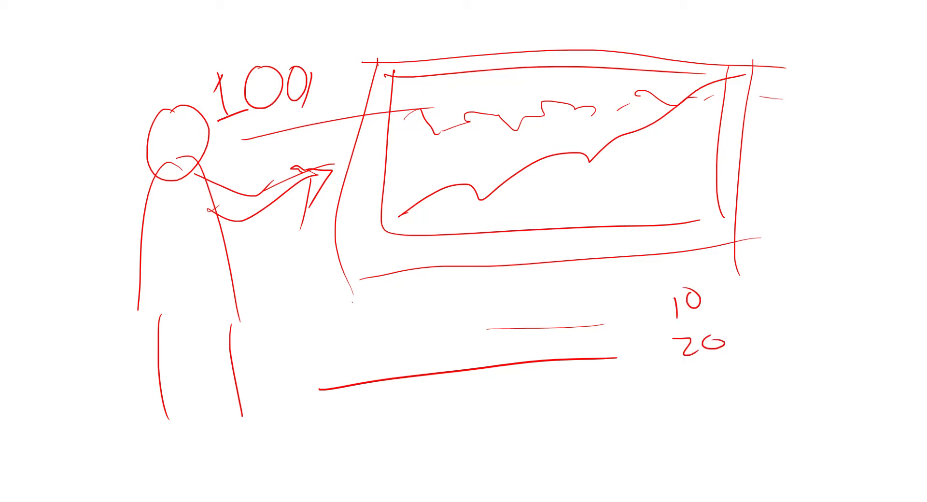
Step: Add two wavy red lines down the left edge and a curve at lower left
mouse_move(50, 32)
mouse_down()
mouse_move(87, 164)
mouse_move(83, 437)
mouse_up()
drag(72, 232, 71, 416)
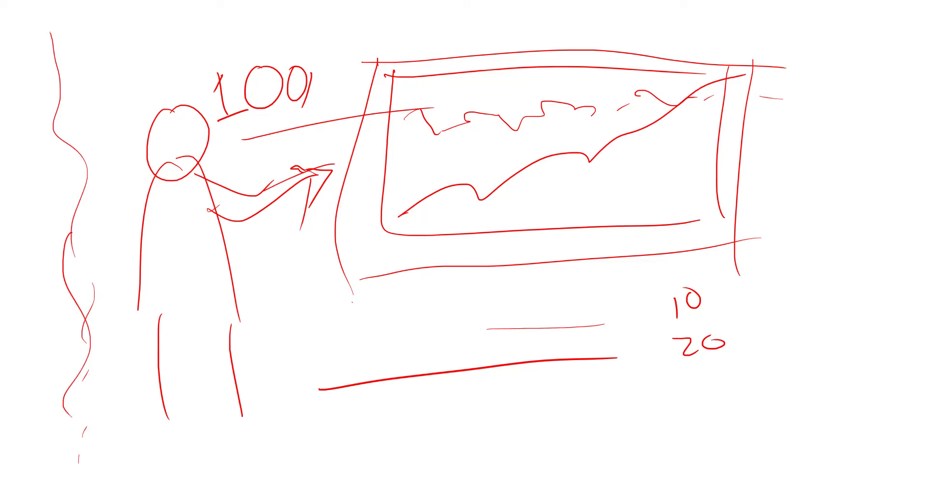
mouse_move(110, 385)
mouse_down()
mouse_move(202, 448)
mouse_move(310, 460)
mouse_up()
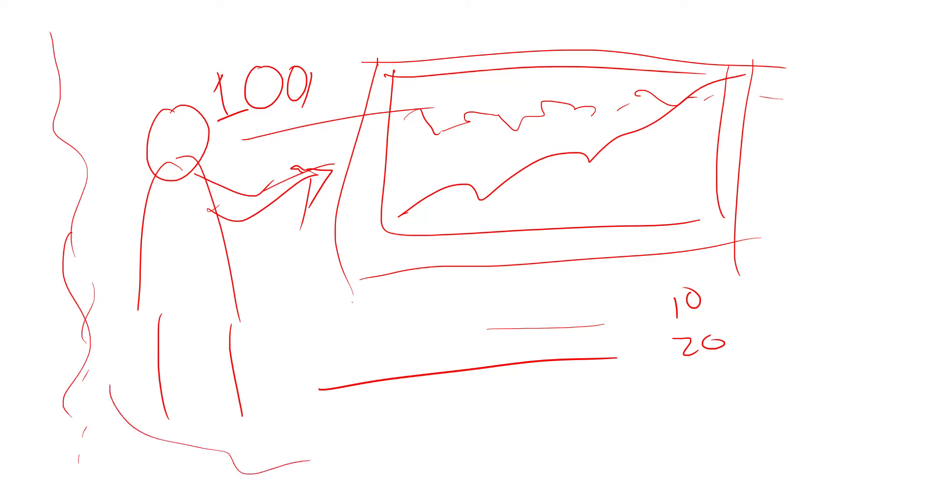
Step: Circle the 100 label in black ink
right_click(512, 160)
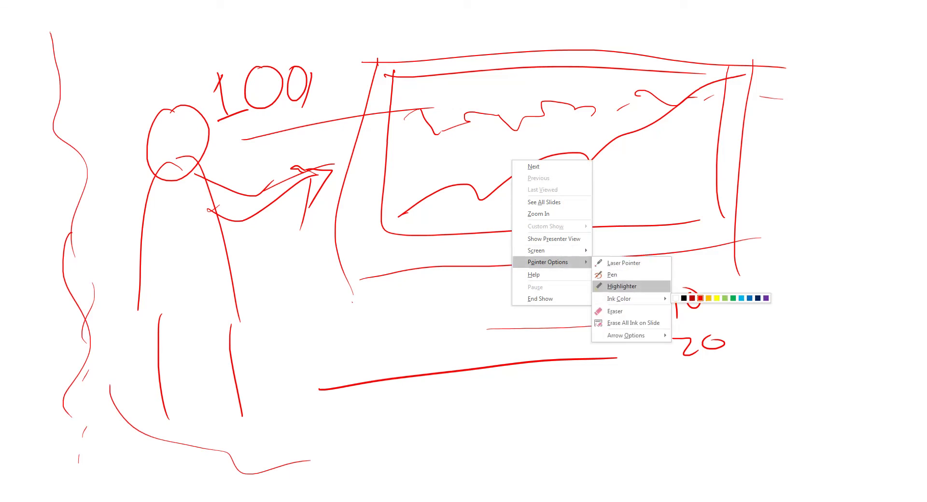
click(699, 297)
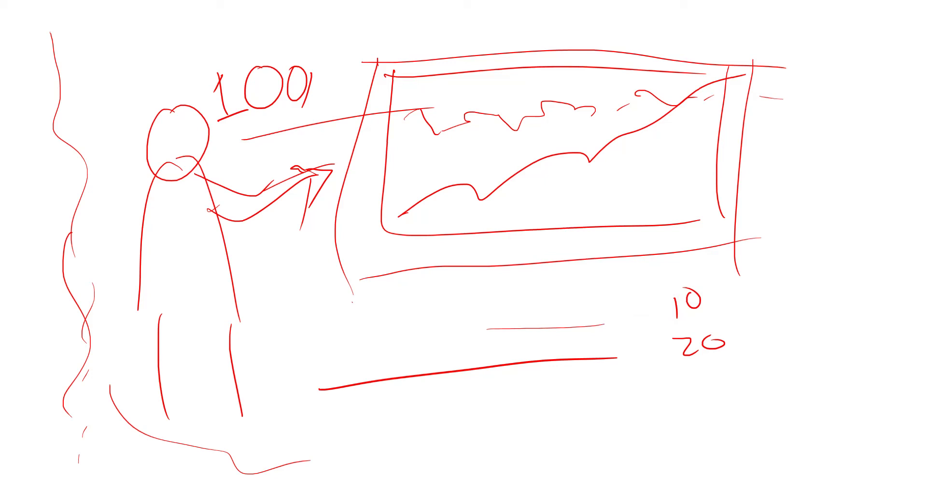
mouse_move(295, 42)
mouse_down()
mouse_move(345, 101)
mouse_move(234, 60)
mouse_move(331, 97)
mouse_up()
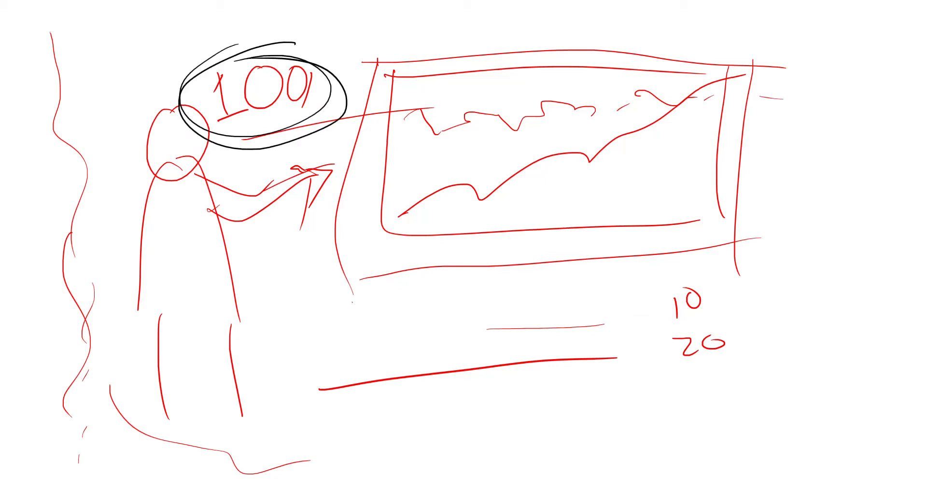
Step: In yellow ink, write a number by the chart's edge and box its right end
right_click(250, 269)
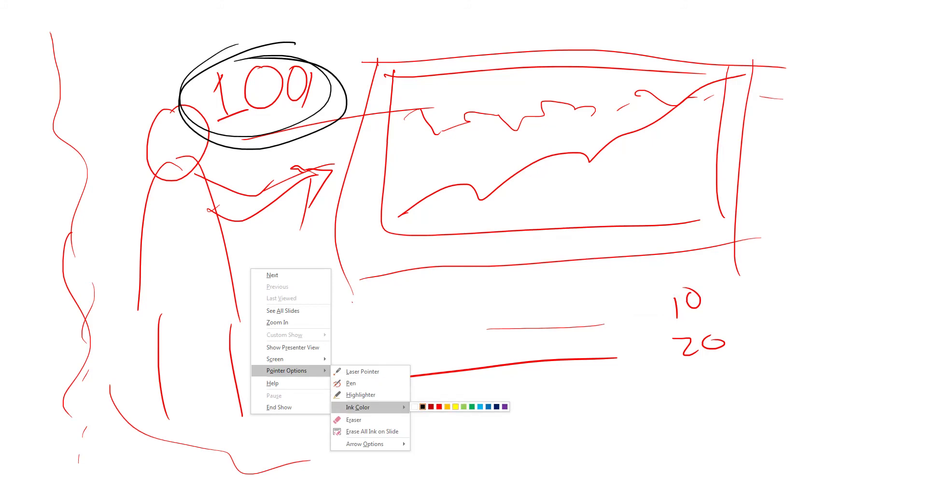
click(455, 407)
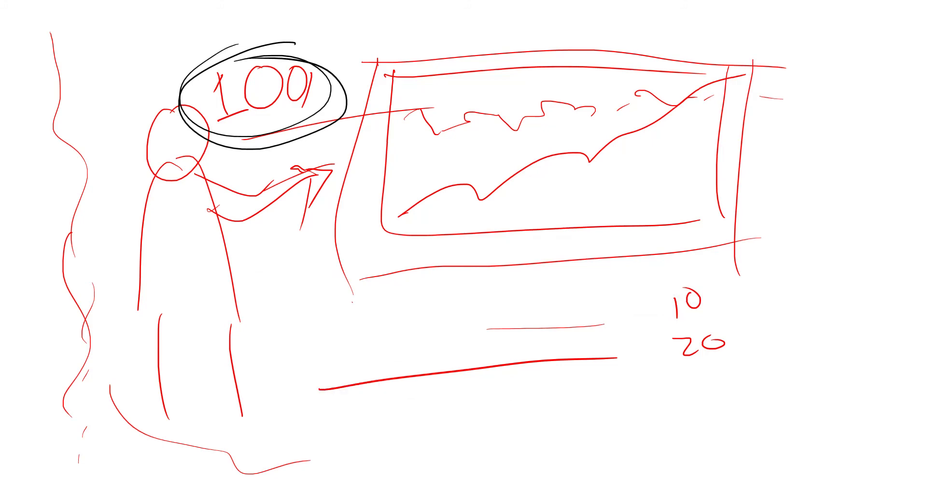
drag(726, 107, 704, 130)
drag(753, 138, 738, 135)
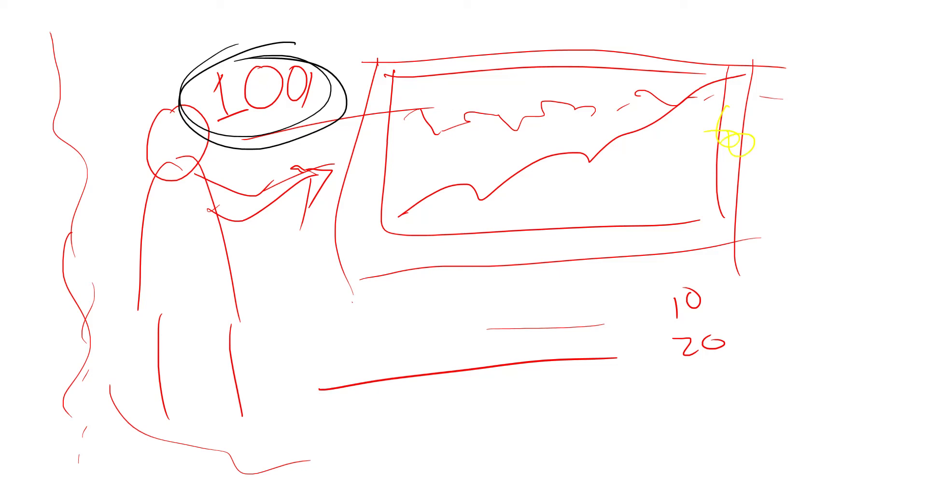
drag(610, 96, 604, 169)
mouse_move(603, 109)
mouse_down()
mouse_move(712, 119)
mouse_move(703, 189)
mouse_up()
drag(589, 179, 702, 172)
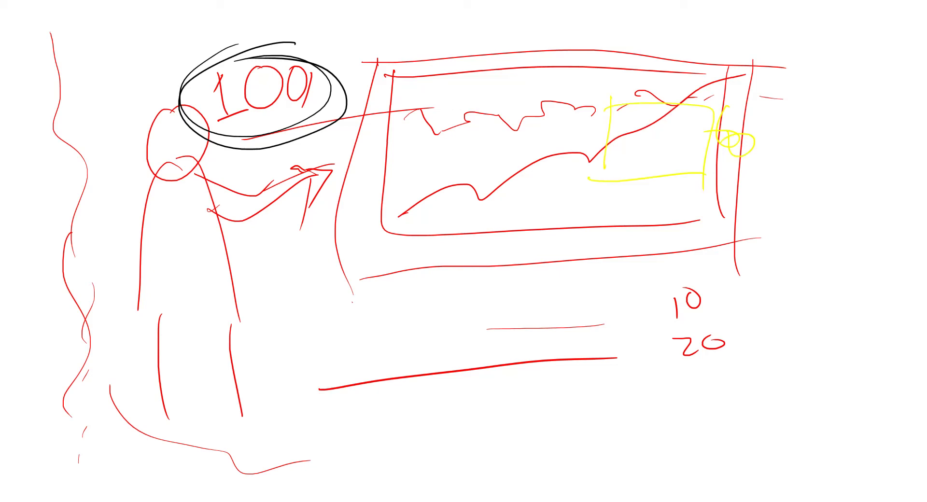
Step: Highlight the 100 label in yellow with the Highlighter
right_click(553, 288)
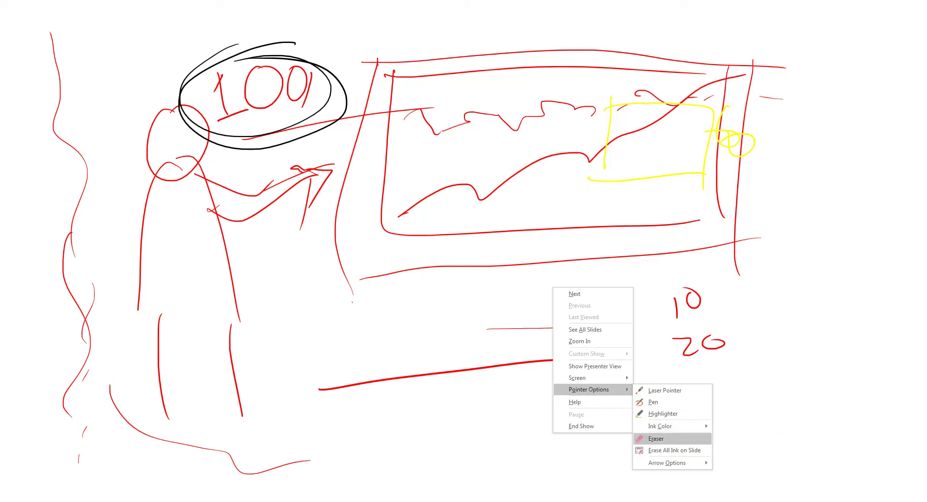
click(663, 413)
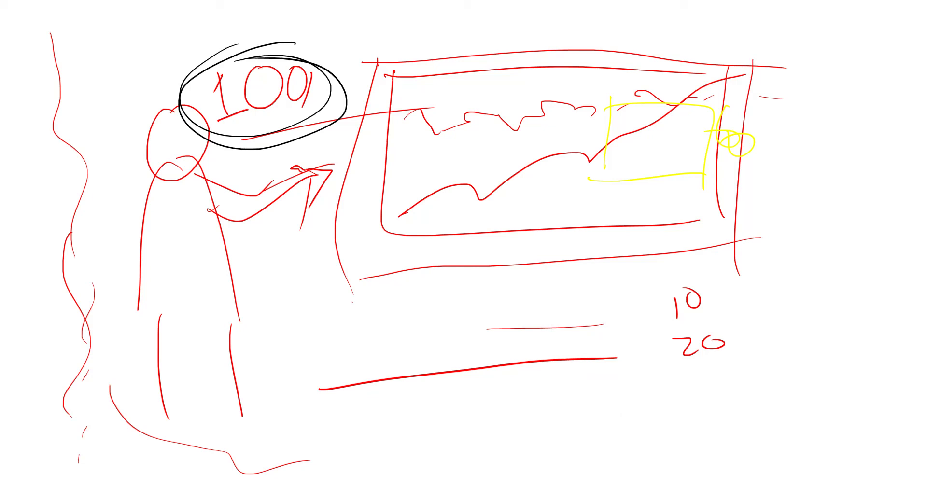
mouse_move(199, 78)
mouse_down()
mouse_move(249, 79)
mouse_move(232, 86)
mouse_move(307, 102)
mouse_move(220, 111)
mouse_move(317, 120)
mouse_move(309, 125)
mouse_up()
drag(214, 116, 200, 80)
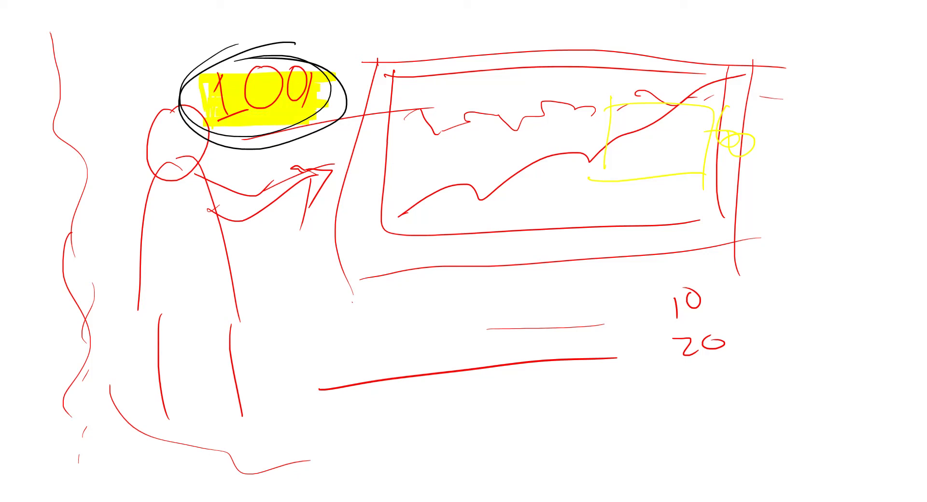
drag(319, 86, 319, 138)
Step: Make the highlighter red and scribble over the 100, the ellipse and the chart peak
right_click(556, 226)
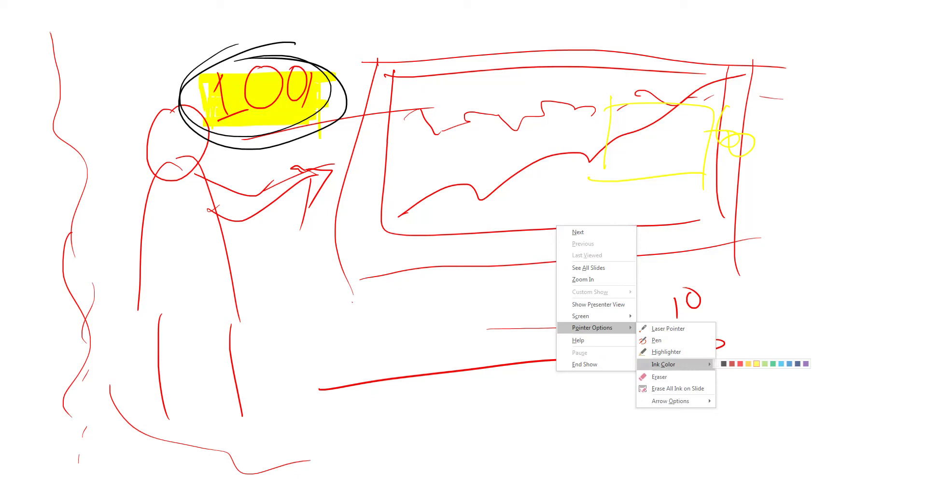
click(740, 364)
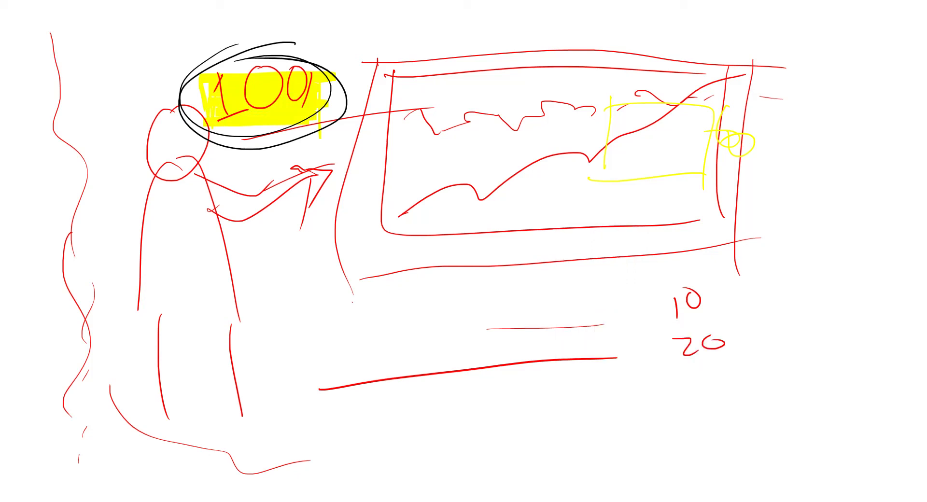
mouse_move(343, 150)
mouse_down()
mouse_move(389, 151)
mouse_move(340, 154)
mouse_up()
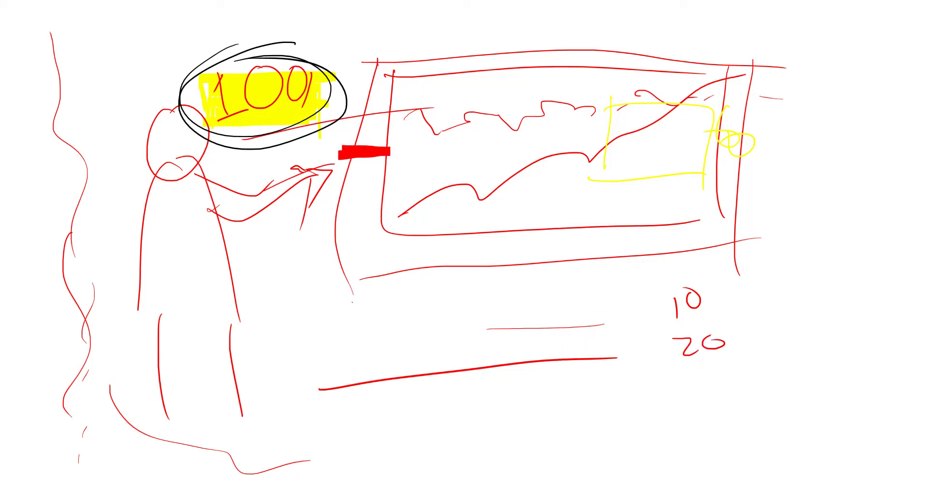
mouse_move(193, 68)
mouse_down()
mouse_move(338, 77)
mouse_move(193, 89)
mouse_move(326, 92)
mouse_up()
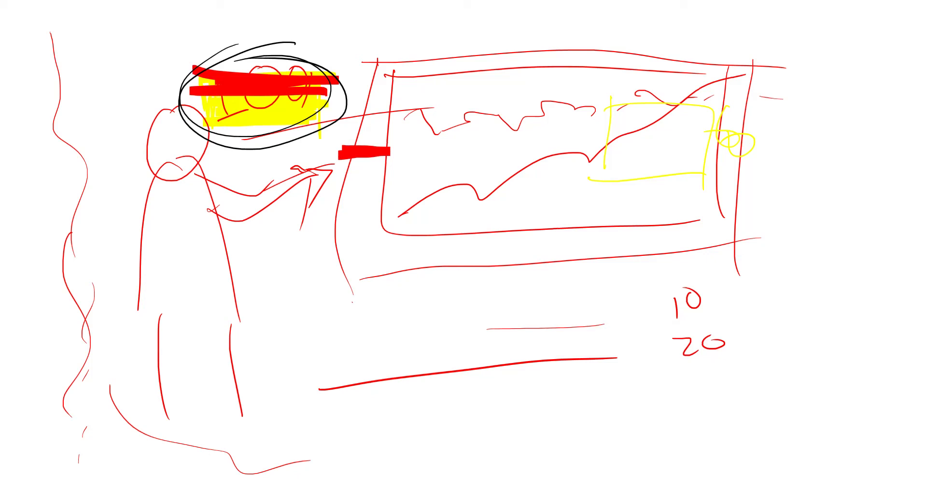
mouse_move(618, 112)
mouse_down()
mouse_move(581, 103)
mouse_move(648, 116)
mouse_move(569, 131)
mouse_move(628, 141)
mouse_move(627, 155)
mouse_up()
mouse_move(210, 119)
mouse_down()
mouse_move(296, 122)
mouse_move(208, 138)
mouse_move(260, 143)
mouse_up()
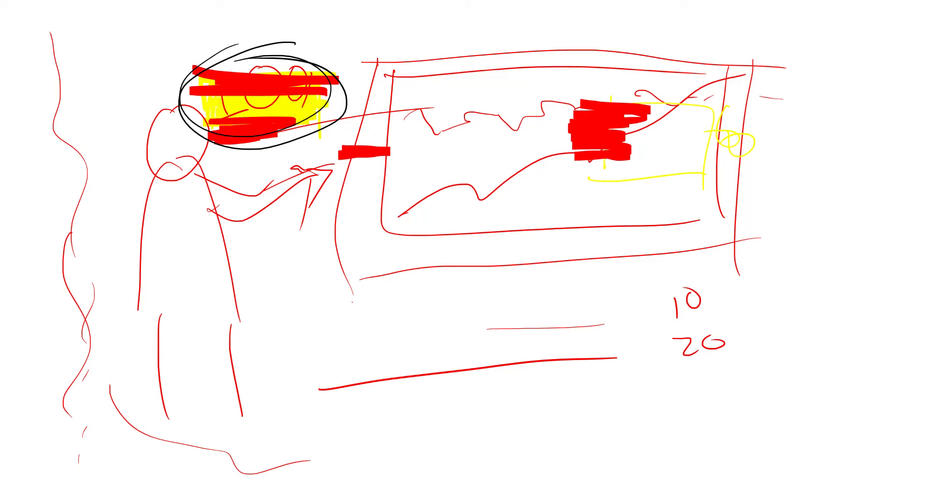
right_click(449, 220)
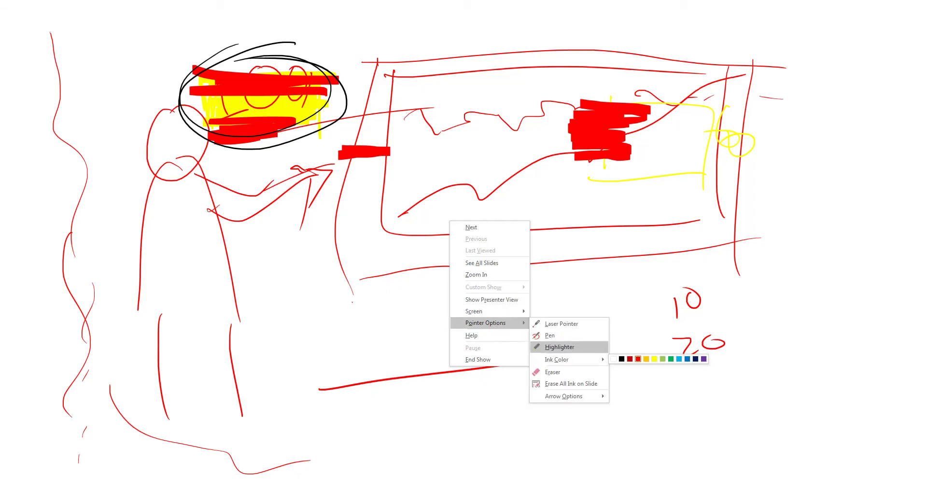
Step: With the thin pen, draw long yellow lines across the slide, then end the show
click(555, 335)
drag(603, 325, 487, 329)
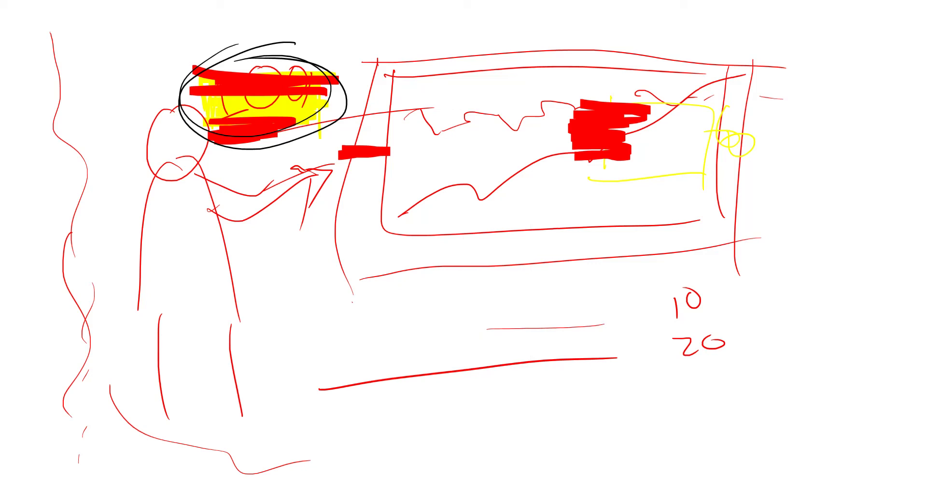
mouse_move(84, 213)
mouse_down()
mouse_move(138, 200)
mouse_move(582, 237)
mouse_move(603, 178)
mouse_move(883, 264)
mouse_up()
drag(87, 230, 743, 243)
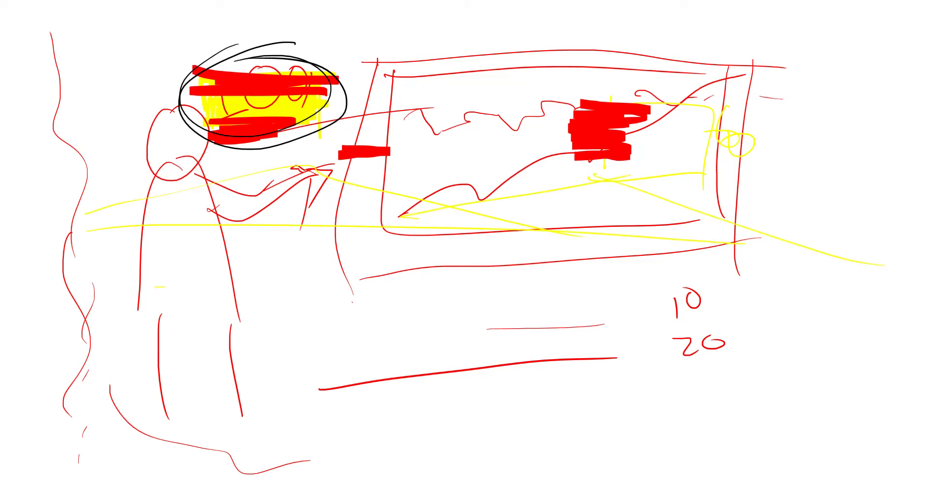
drag(155, 287, 538, 278)
drag(321, 320, 537, 399)
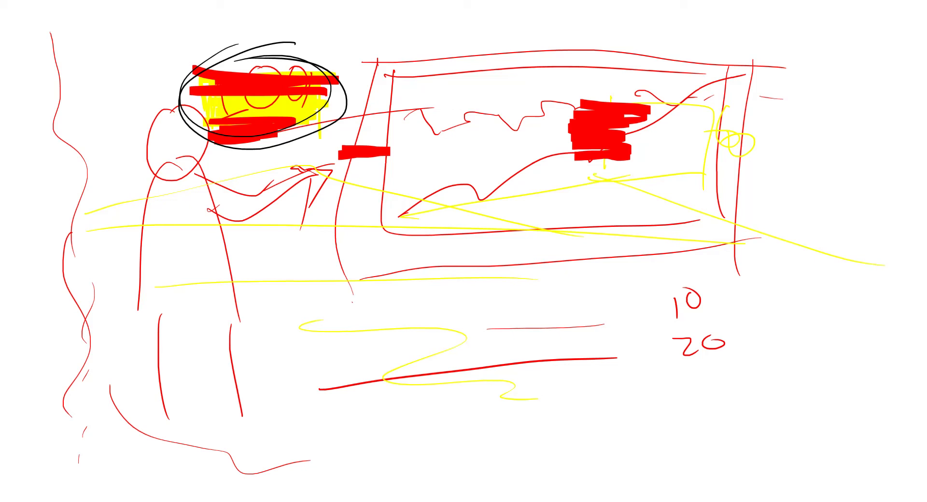
key(Escape)
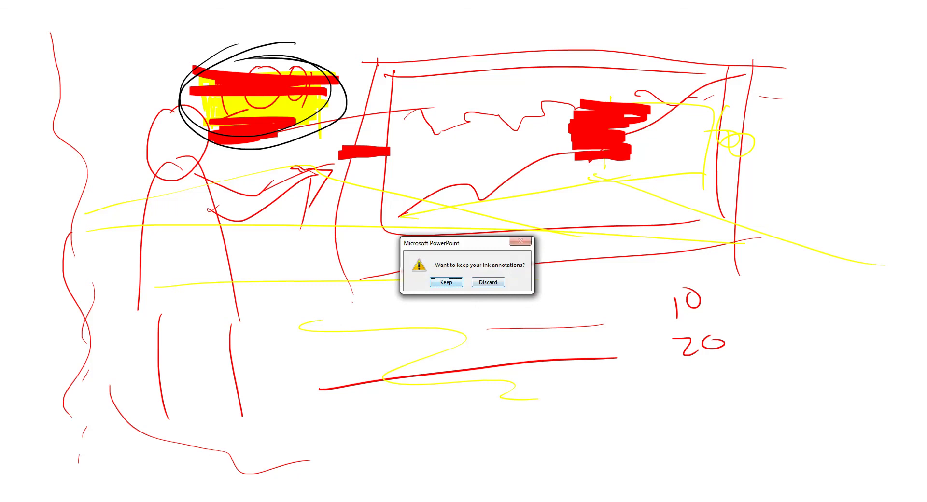
Step: Keep the ink annotations and select the ink strokes on the slide
key(Return)
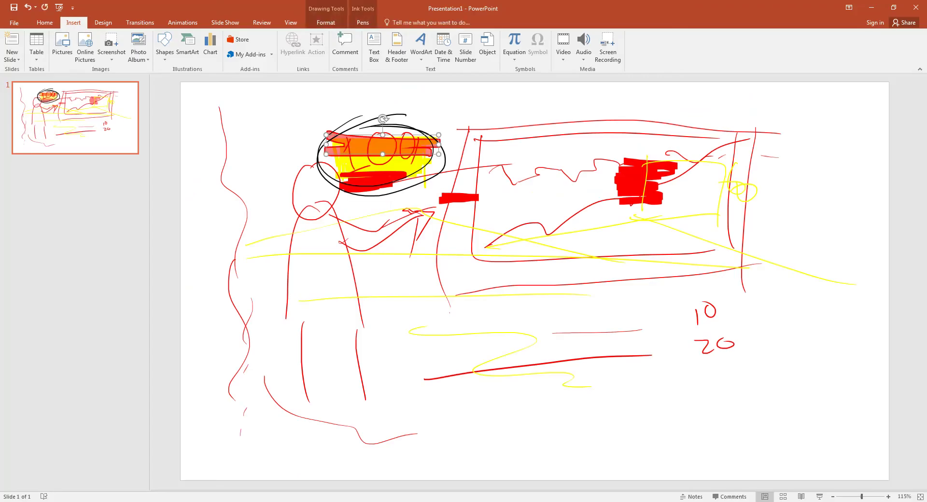
key(ctrl+a)
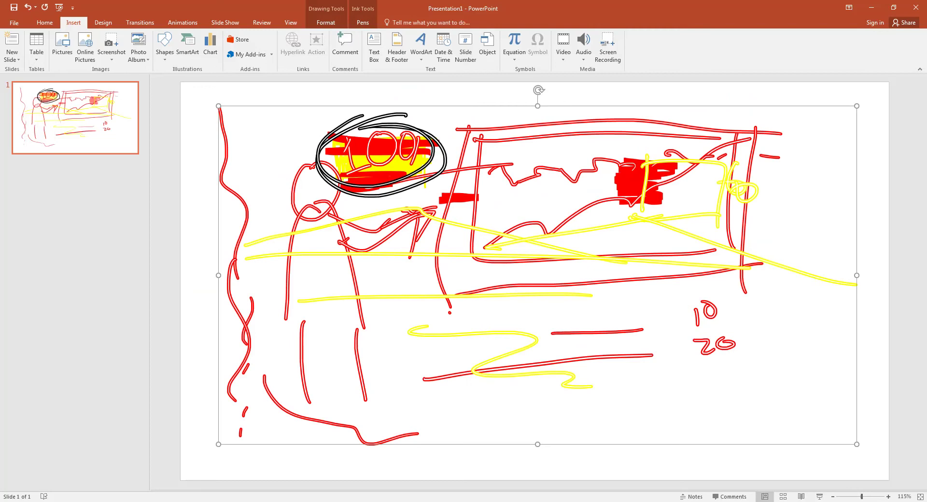
click(373, 181)
click(381, 151)
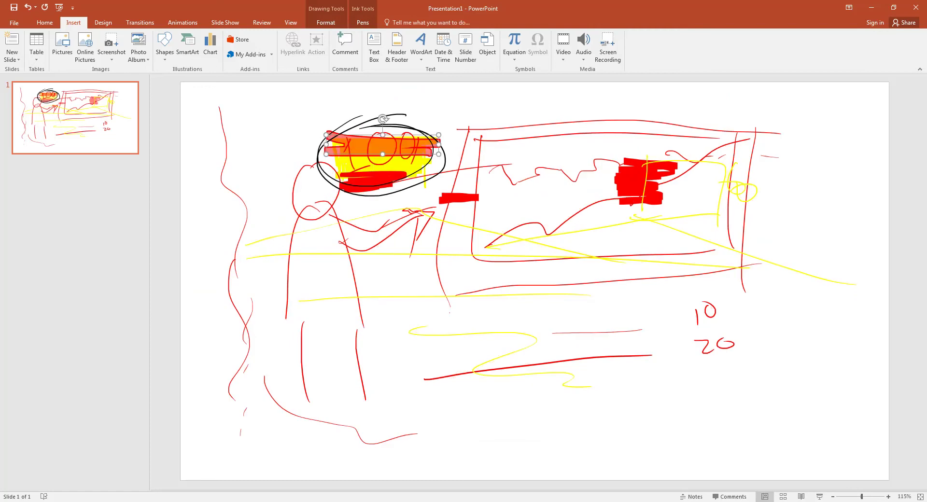
key(ctrl+a)
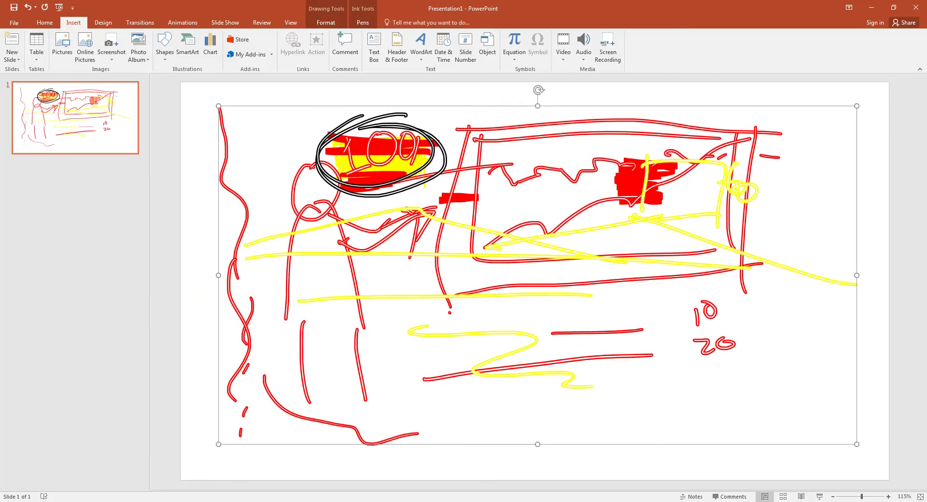
key(Escape)
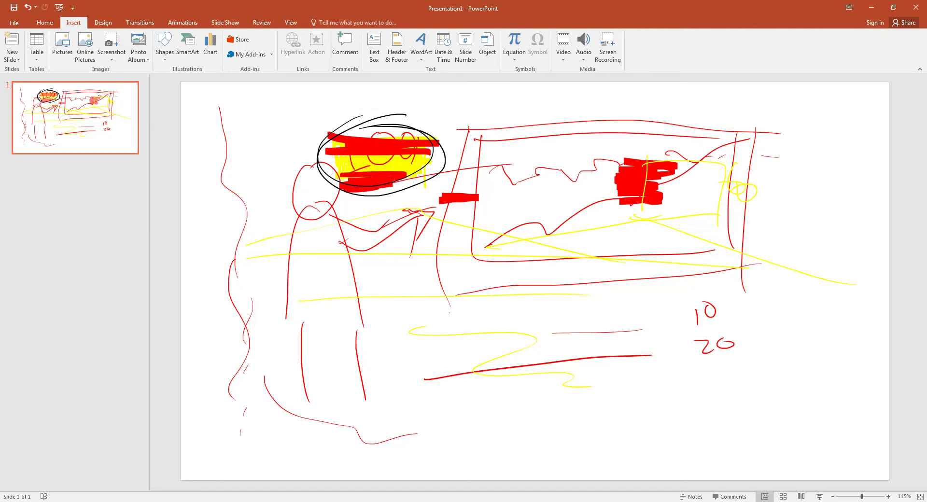
Step: Deselect the ink, add a blank second slide with Ctrl+M, and start the show
key(ctrl+a)
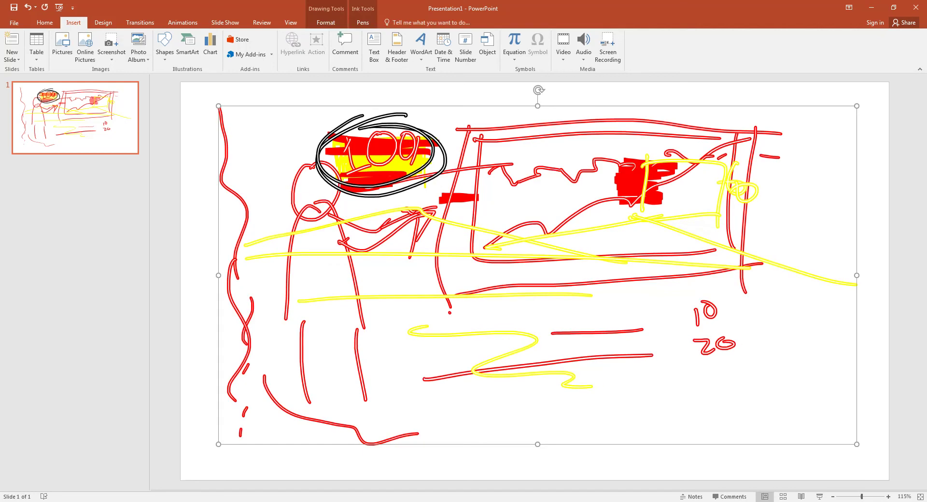
key(Escape)
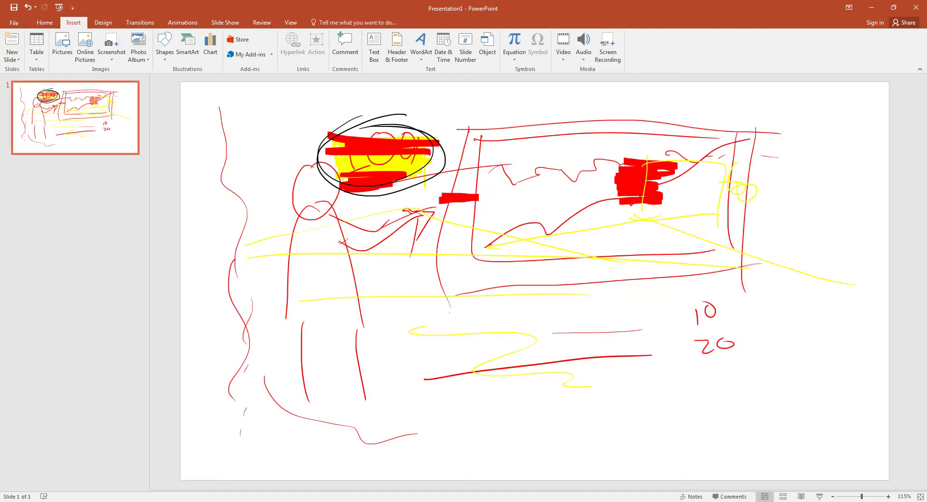
key(ctrl+m)
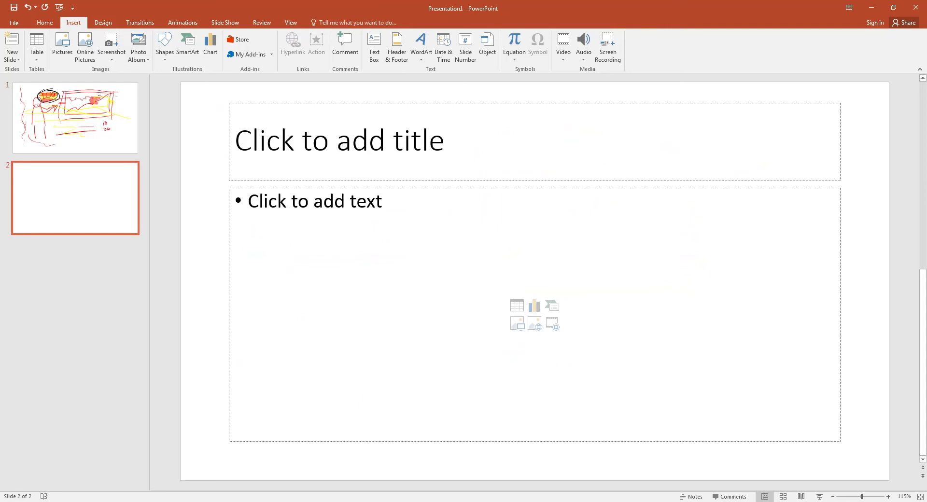
key(F5)
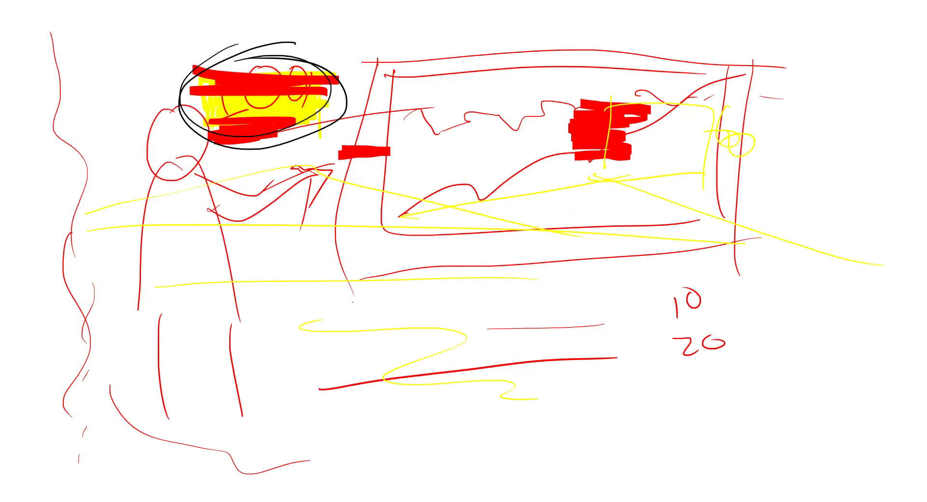
Step: On blank slide 2, draw a red mountain ridge, second hill and horizon with the pen
key(Right)
right_click(393, 184)
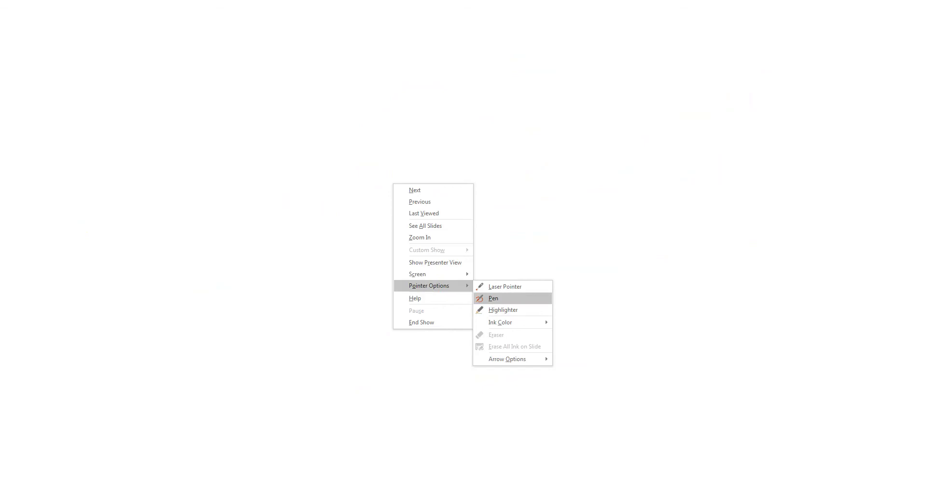
click(493, 297)
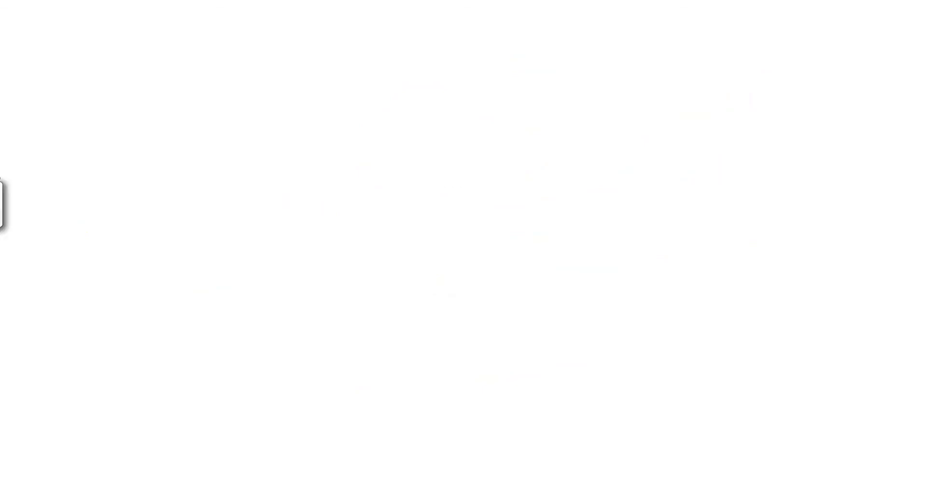
mouse_move(53, 186)
mouse_down()
mouse_move(817, 192)
mouse_move(843, 202)
mouse_up()
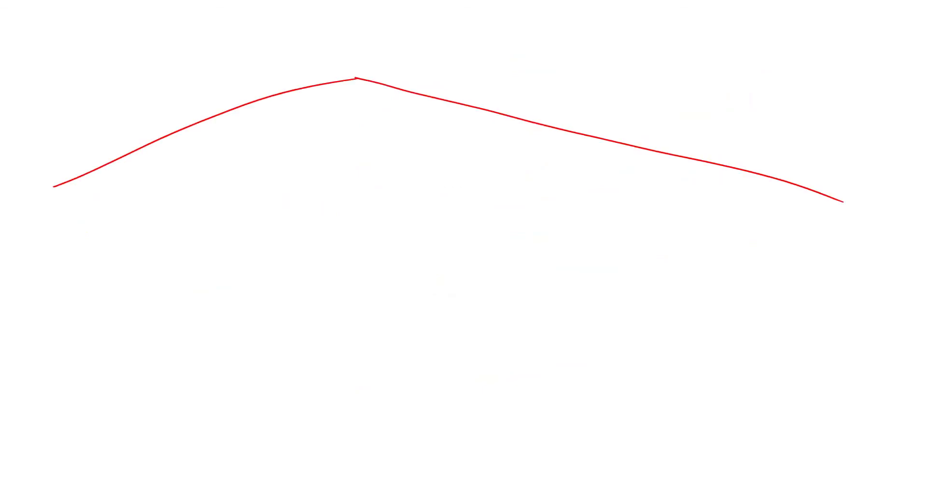
mouse_move(579, 136)
mouse_down()
mouse_move(780, 105)
mouse_move(926, 197)
mouse_move(72, 216)
mouse_up()
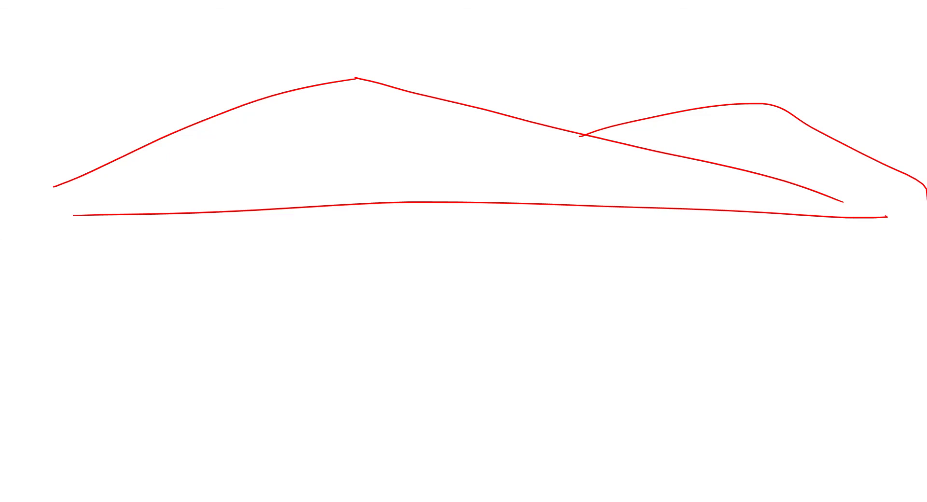
Step: Draw the wavy red river banks and curly cloud outlines in the upper-left sky
mouse_move(41, 313)
mouse_down()
mouse_move(335, 291)
mouse_move(449, 263)
mouse_up()
drag(460, 263, 616, 277)
mouse_move(664, 280)
mouse_down()
mouse_move(742, 279)
mouse_move(887, 253)
mouse_move(784, 319)
mouse_move(358, 420)
mouse_move(84, 499)
mouse_up()
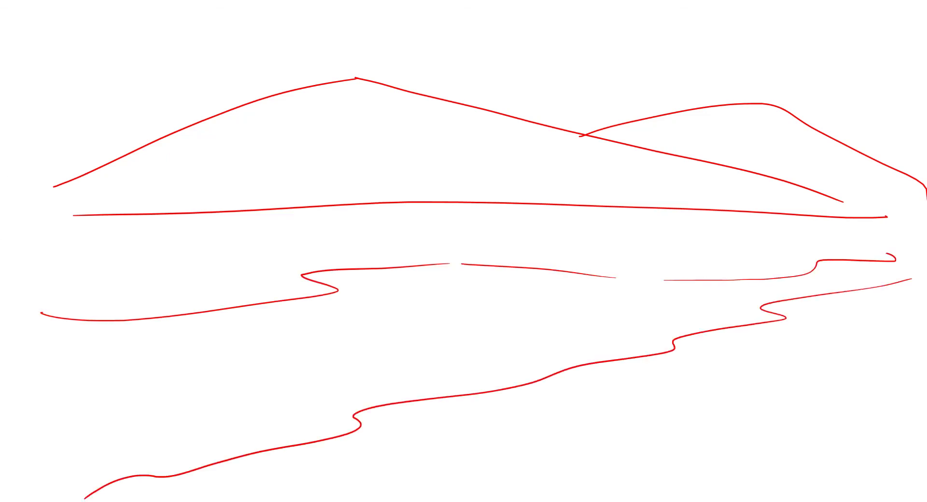
drag(58, 100, 195, 59)
mouse_move(39, 81)
mouse_down()
mouse_move(199, 37)
mouse_move(244, 58)
mouse_move(426, 29)
mouse_move(496, 2)
mouse_up()
mouse_move(197, 35)
mouse_down()
mouse_move(194, 12)
mouse_move(124, 1)
mouse_up()
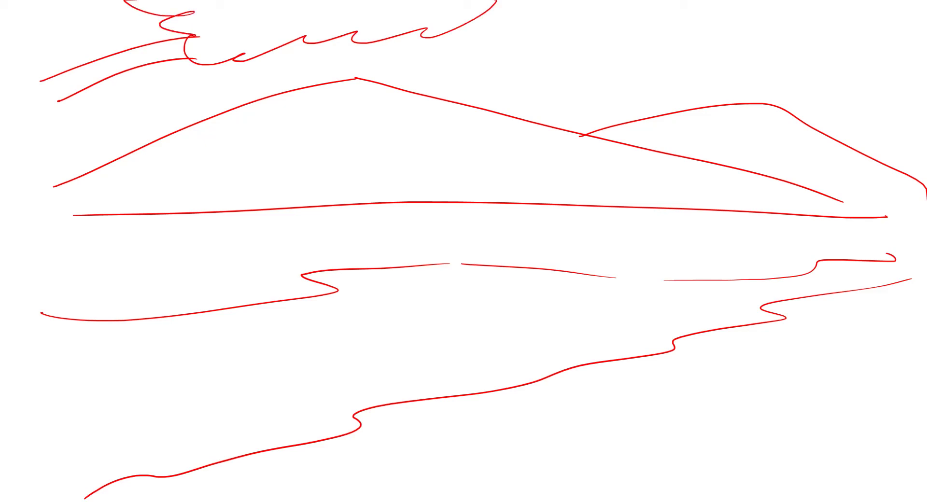
Step: Draw a rising sun with rays over the ridge and two birds at upper right
mouse_move(511, 121)
mouse_down()
mouse_move(631, 120)
mouse_move(671, 71)
mouse_up()
drag(606, 103, 619, 43)
drag(554, 47, 567, 101)
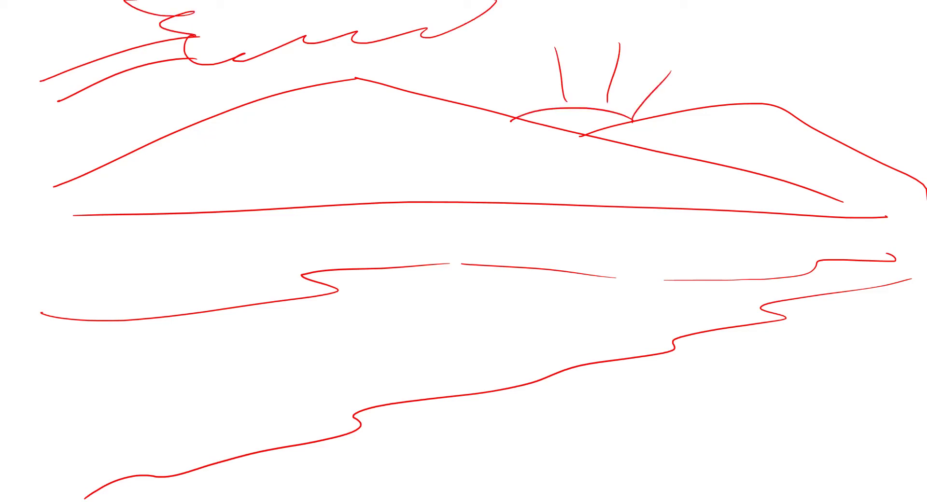
drag(489, 55, 519, 106)
mouse_move(792, 63)
mouse_down()
mouse_move(842, 48)
mouse_move(895, 51)
mouse_up()
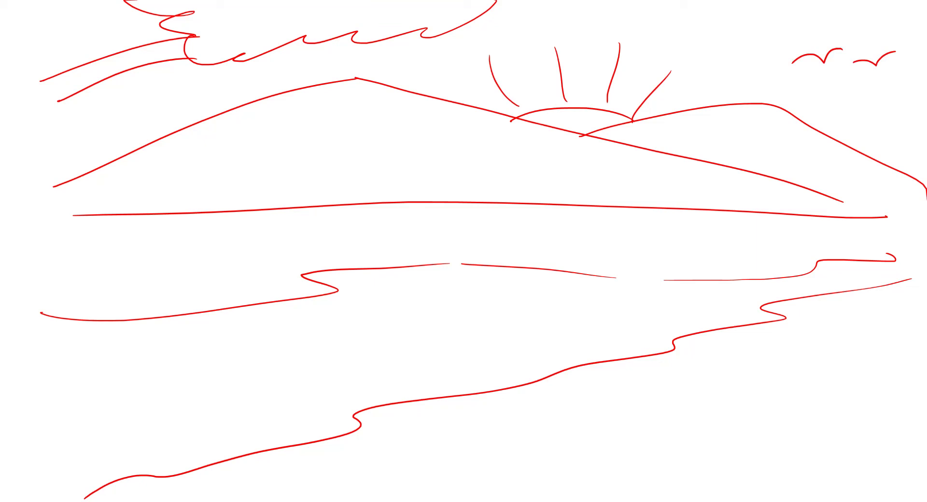
right_click(535, 139)
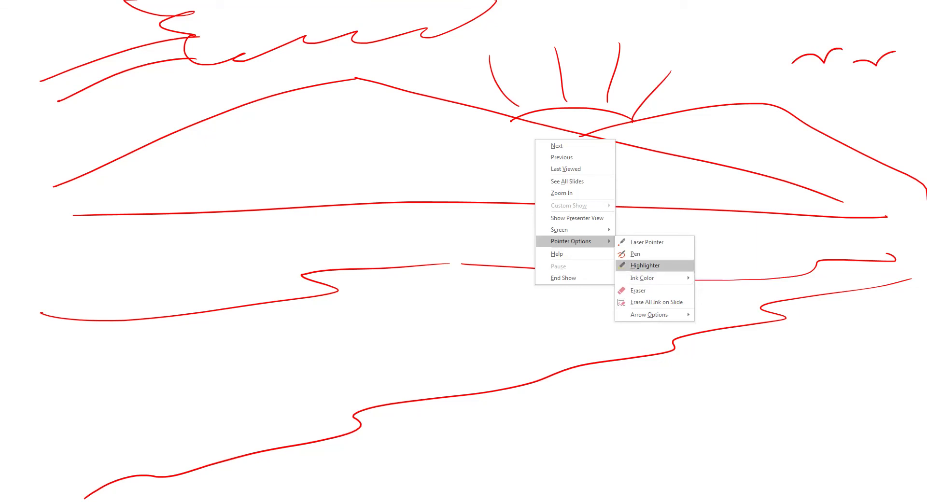
Step: Switch the slide show pen to the highlighter with green ink
click(645, 265)
right_click(644, 246)
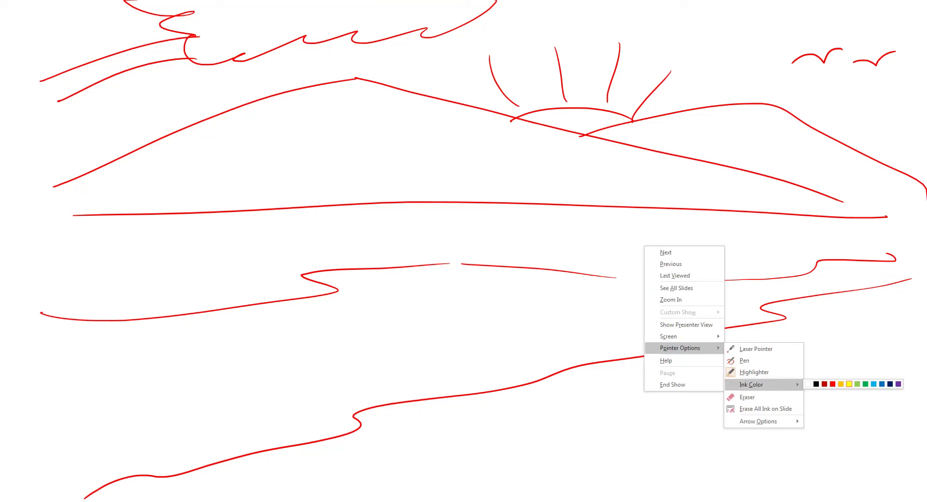
click(857, 384)
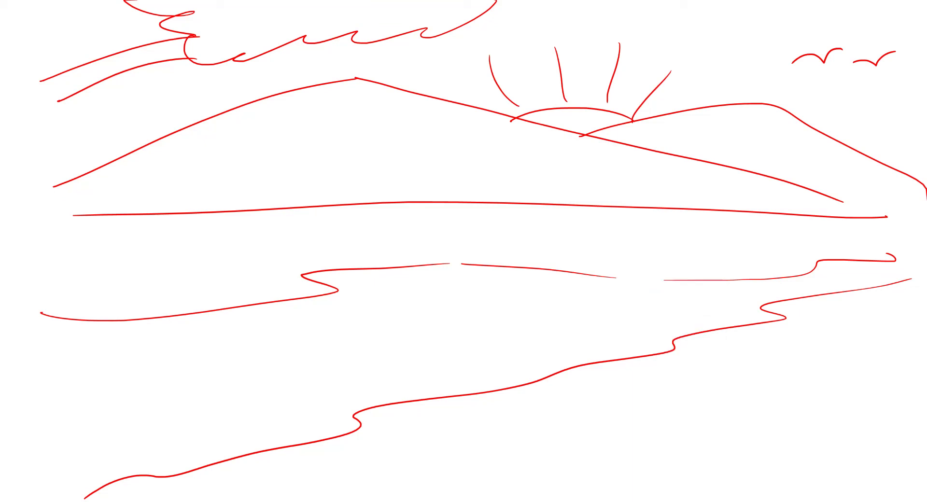
Step: Fill the wavy top-left cloud outline with green highlighter, covering all white gaps
mouse_move(207, 31)
mouse_down()
mouse_move(287, 22)
mouse_move(142, 4)
mouse_move(188, 13)
mouse_move(227, 46)
mouse_move(203, 51)
mouse_move(343, 9)
mouse_move(401, 17)
mouse_move(301, 36)
mouse_move(372, 3)
mouse_move(425, 7)
mouse_move(381, 32)
mouse_move(456, 5)
mouse_move(415, 21)
mouse_move(502, 2)
mouse_up()
drag(415, 17, 229, 13)
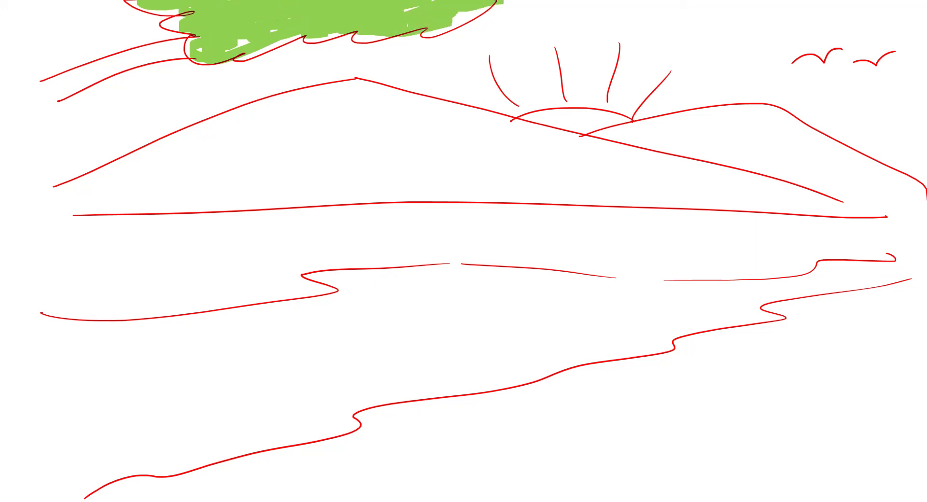
drag(405, 9, 417, 9)
drag(358, 38, 398, 39)
mouse_move(453, 15)
mouse_down()
mouse_move(456, 24)
mouse_move(491, 8)
mouse_move(467, 12)
mouse_up()
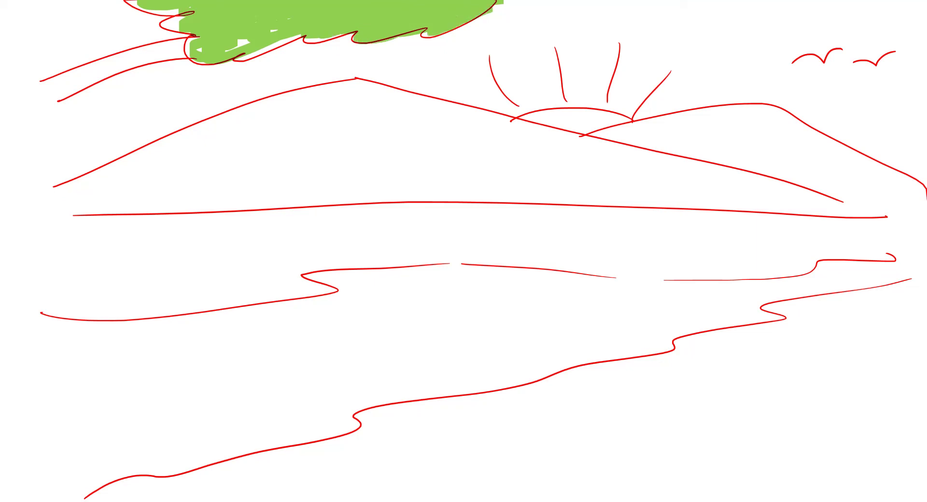
mouse_move(235, 47)
mouse_down()
mouse_move(305, 36)
mouse_move(189, 47)
mouse_move(202, 62)
mouse_up()
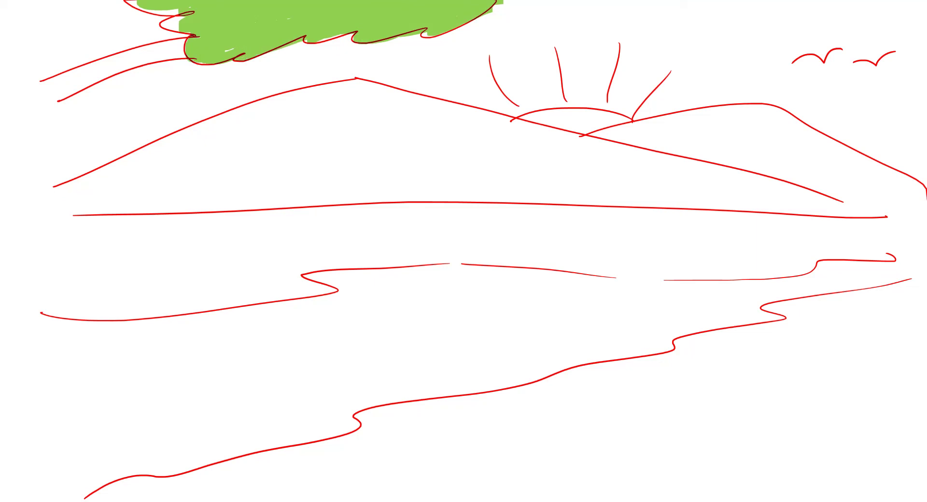
mouse_move(184, 16)
mouse_down()
mouse_move(167, 29)
mouse_move(189, 34)
mouse_move(161, 30)
mouse_move(169, 14)
mouse_move(128, 1)
mouse_move(176, 15)
mouse_up()
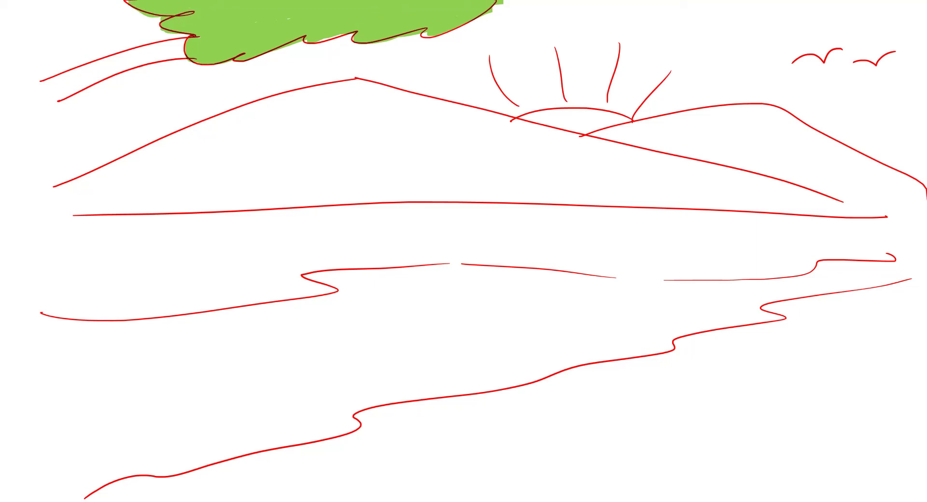
drag(322, 38, 345, 42)
Step: Shade the left mountain slope with orange highlighter, then end the show discarding all ink
right_click(489, 173)
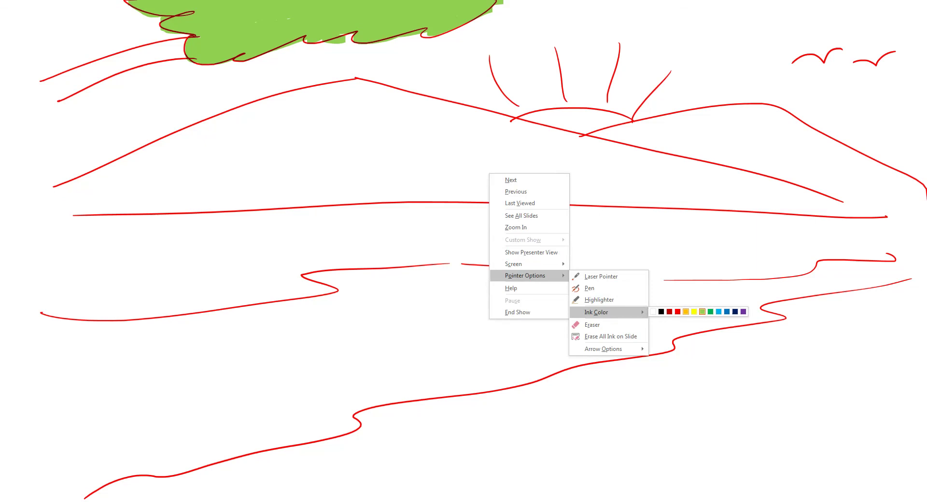
click(702, 312)
mouse_move(175, 154)
mouse_down()
mouse_move(304, 135)
mouse_move(64, 202)
mouse_move(217, 172)
mouse_move(342, 189)
mouse_move(160, 159)
mouse_move(350, 112)
mouse_move(376, 146)
mouse_move(466, 190)
mouse_move(636, 187)
mouse_up()
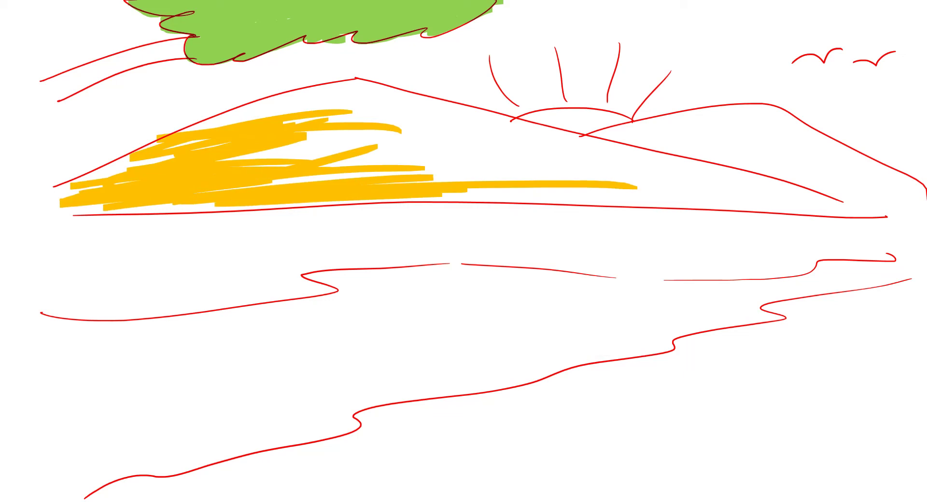
key(Escape)
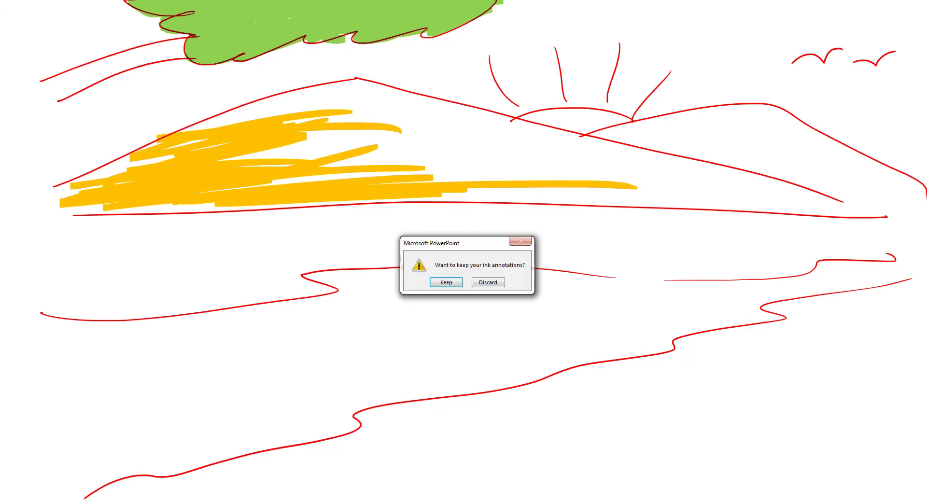
click(487, 282)
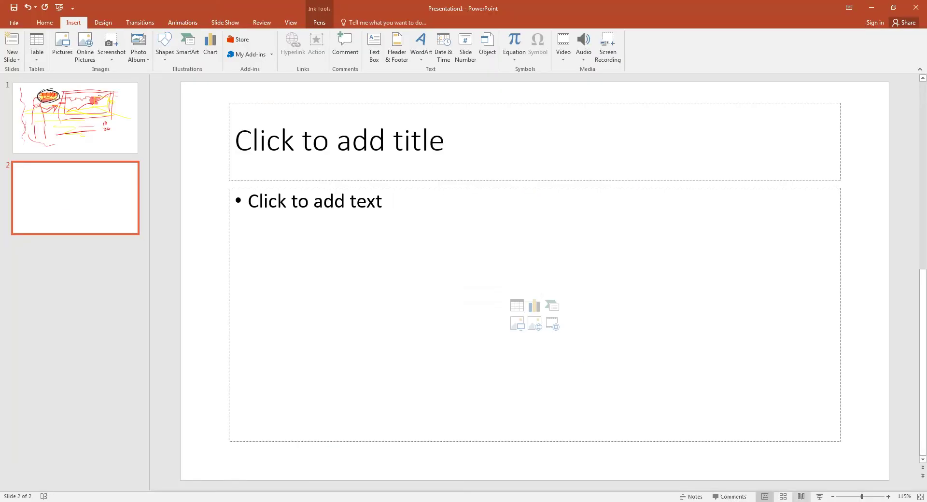